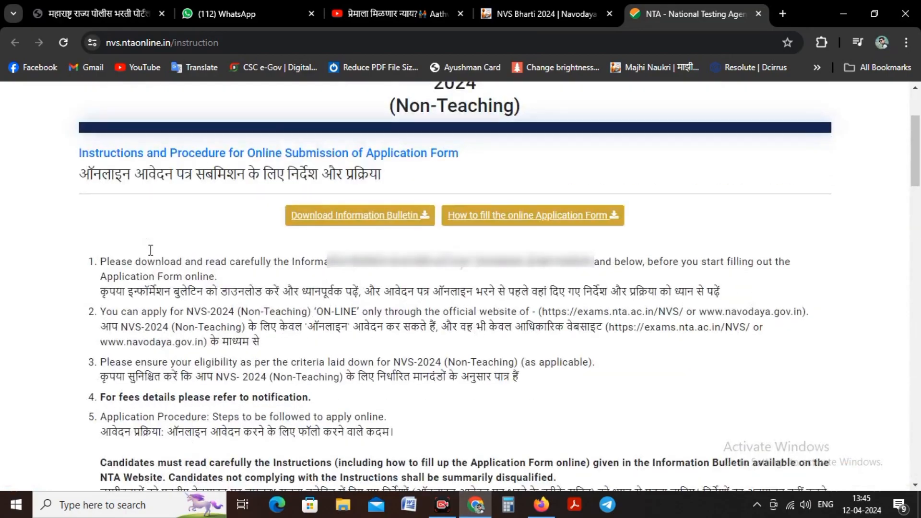
# Step: Accept the declaration at the bottom of the instructions and submit them
pyautogui.scroll(-15, 277, 254)
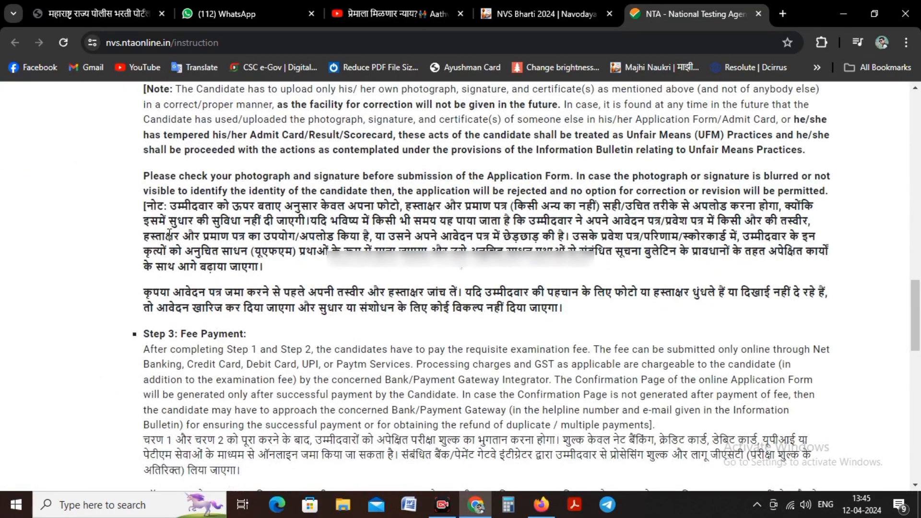
pyautogui.scroll(-10, 170, 235)
pyautogui.click(88, 326)
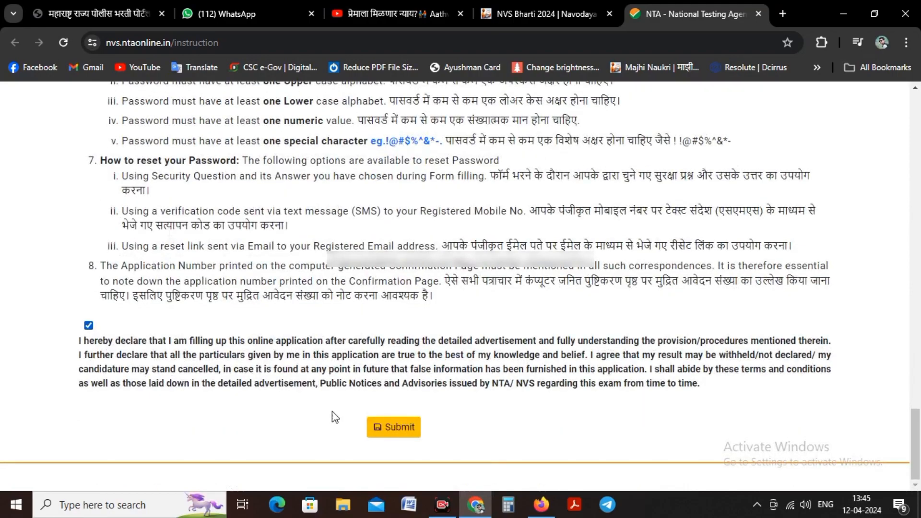
pyautogui.click(386, 425)
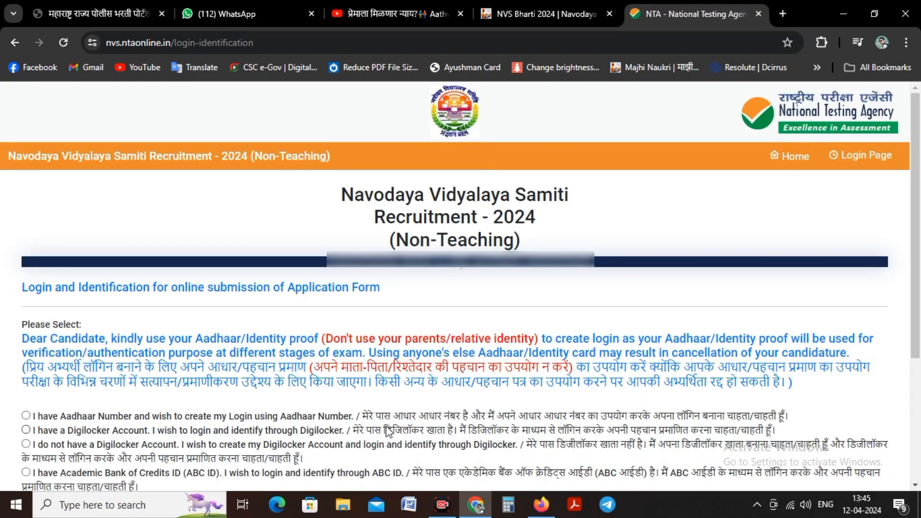
# Step: Choose Aadhaar login, enter the Aadhaar number and request an OTP
pyautogui.scroll(-4, 388, 432)
pyautogui.click(26, 228)
pyautogui.click(183, 413)
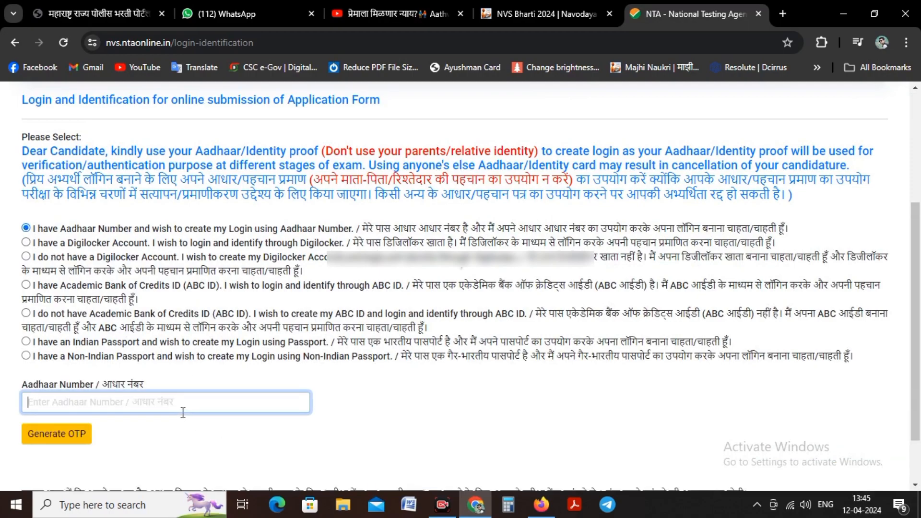
pyautogui.write('************')
pyautogui.click(54, 434)
# Step: Enter the received OTP and validate it to open the registration form
pyautogui.scroll(-3, 163, 344)
pyautogui.click(150, 329)
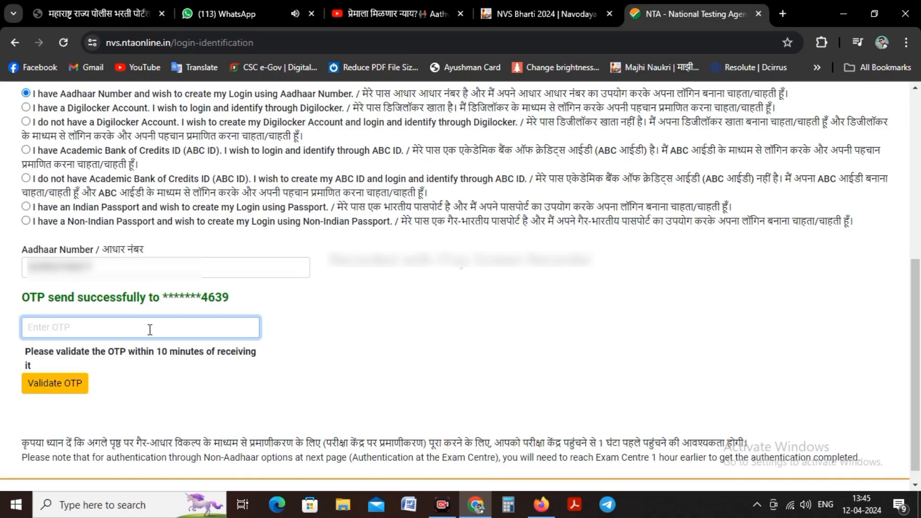
pyautogui.click(40, 396)
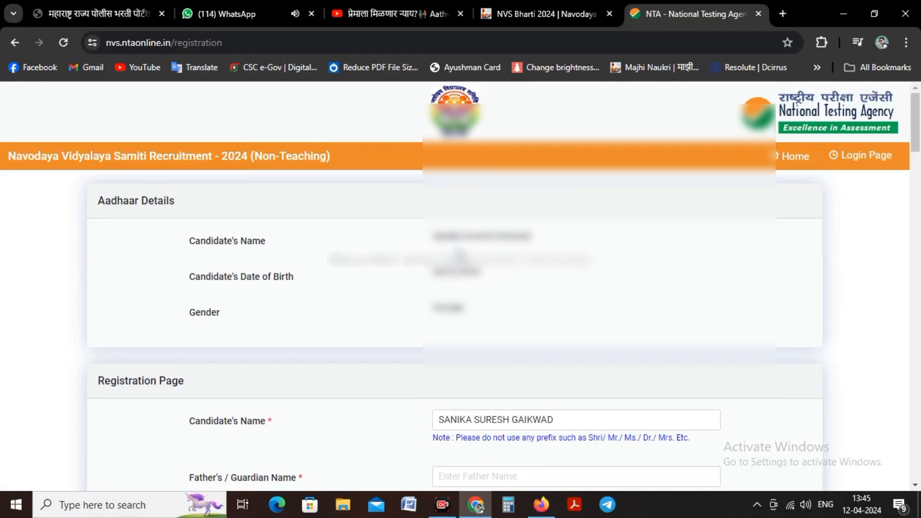
# Step: Enter the father's name and mother's name on the registration form
pyautogui.scroll(-1, 467, 249)
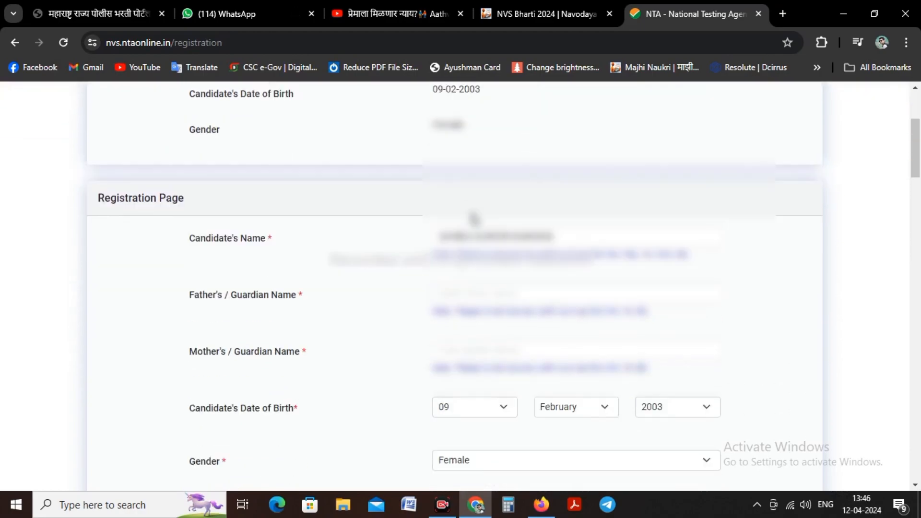
pyautogui.scroll(-1, 491, 247)
pyautogui.click(483, 270)
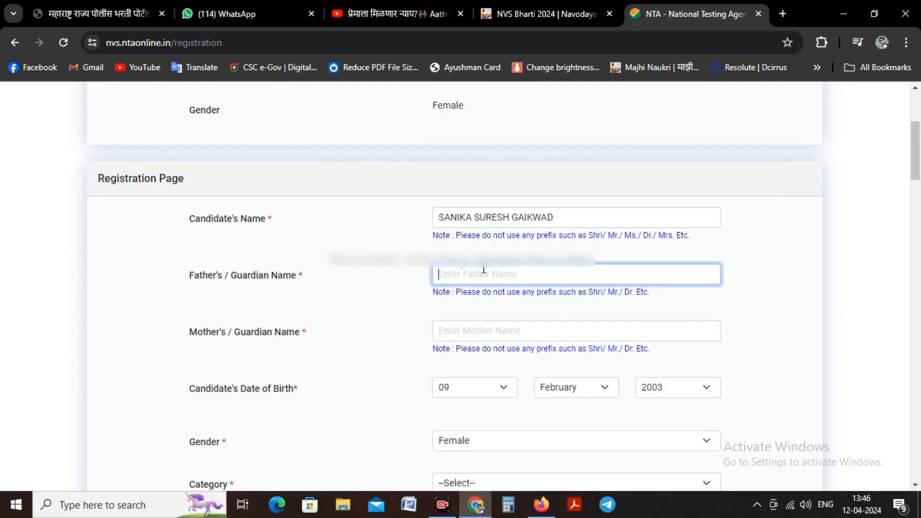
pyautogui.write('SURESH')
pyautogui.press('Tab')
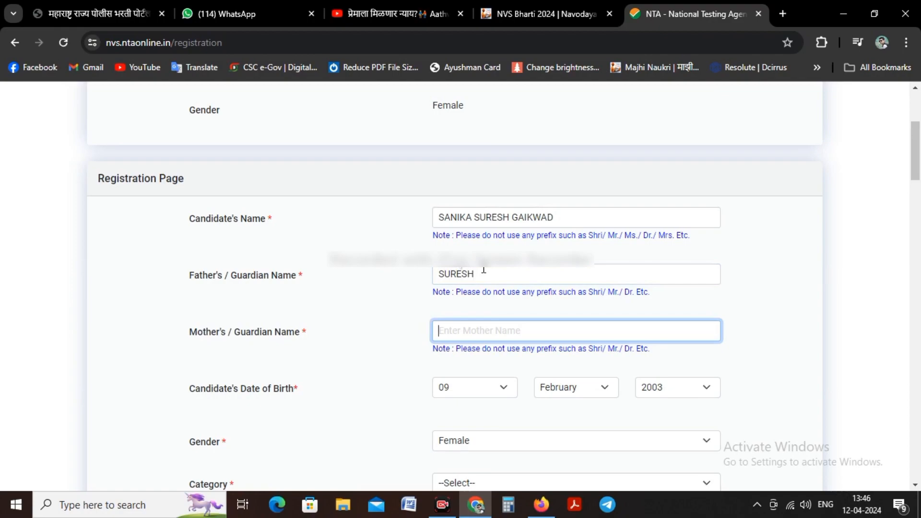
pyautogui.write('RUPALI')
# Step: Set category OBC-NCL, ex-serviceman No, and employee status None of the above
pyautogui.scroll(-4, 482, 273)
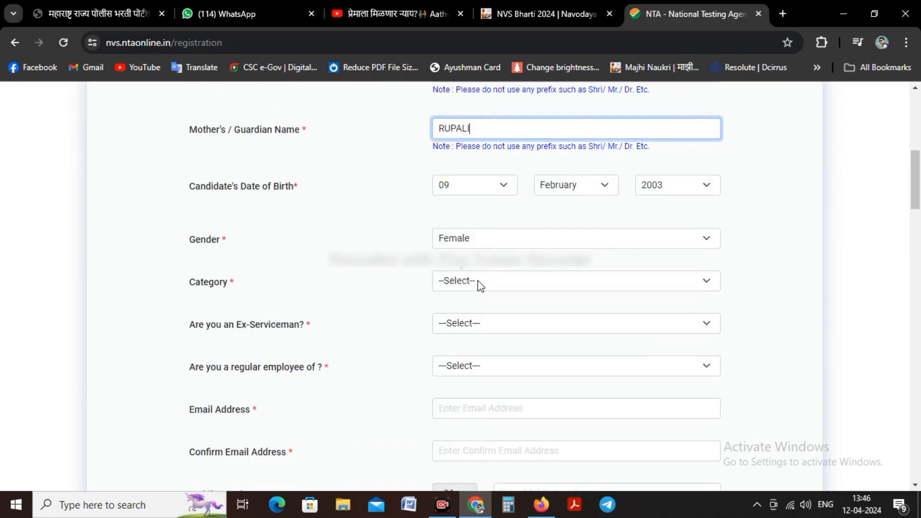
pyautogui.click(480, 284)
pyautogui.click(470, 338)
pyautogui.scroll(-1, 442, 270)
pyautogui.click(487, 262)
pyautogui.click(447, 295)
pyautogui.click(484, 301)
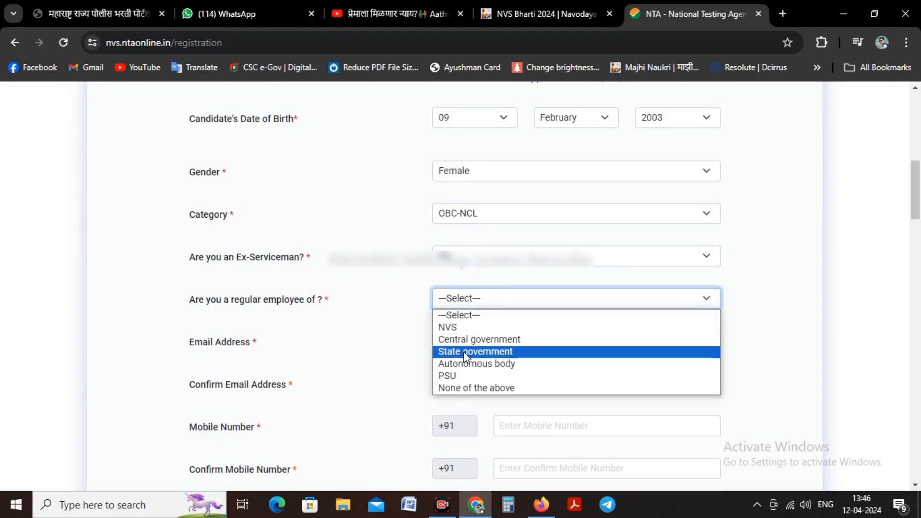
pyautogui.click(480, 390)
# Step: Enter the email, set OTHER Valid GOVT. IDENTITY with its number, and disability No
pyautogui.scroll(-1, 347, 302)
pyautogui.click(475, 277)
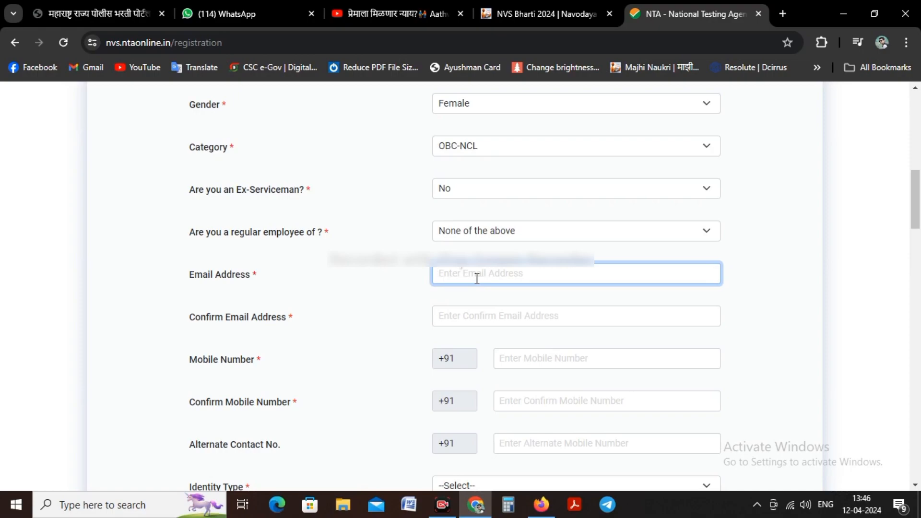
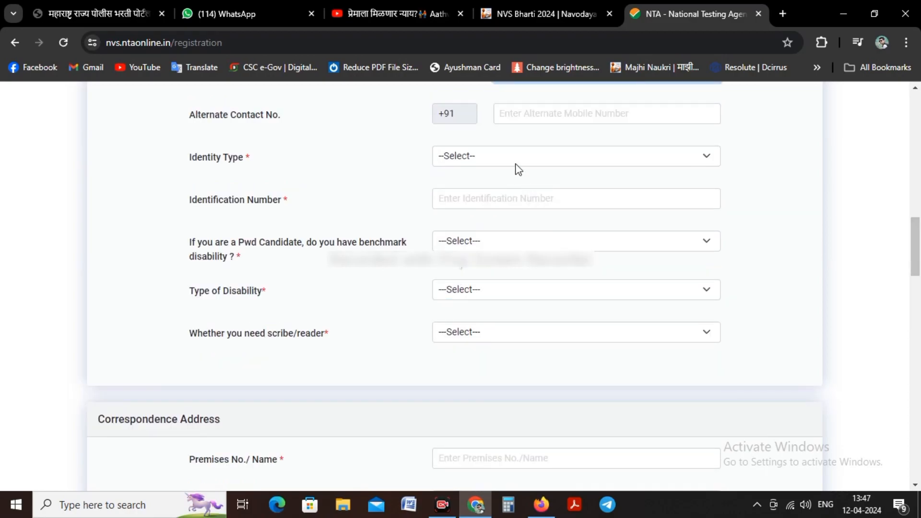
pyautogui.click(504, 161)
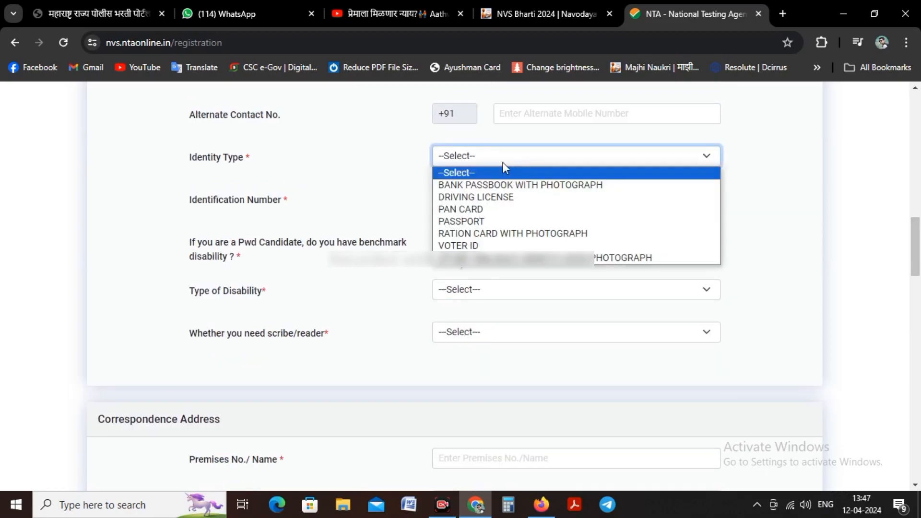
pyautogui.click(509, 262)
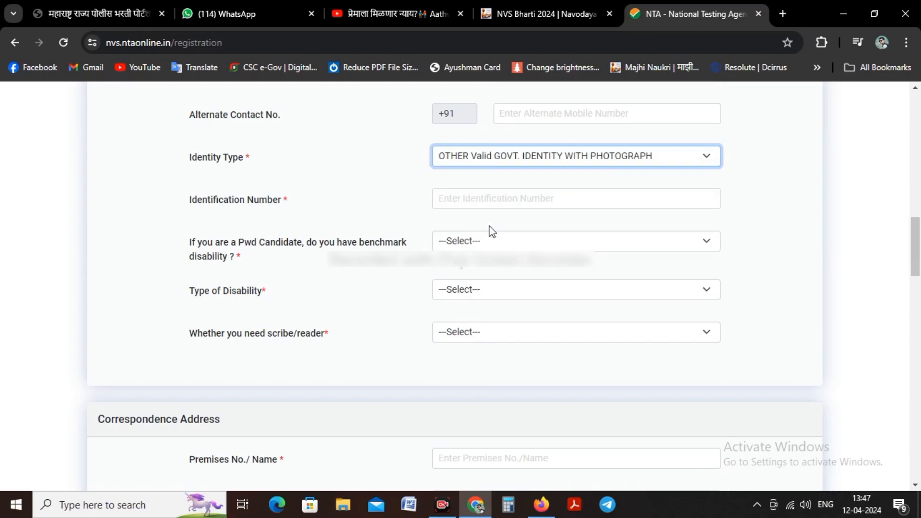
pyautogui.click(482, 190)
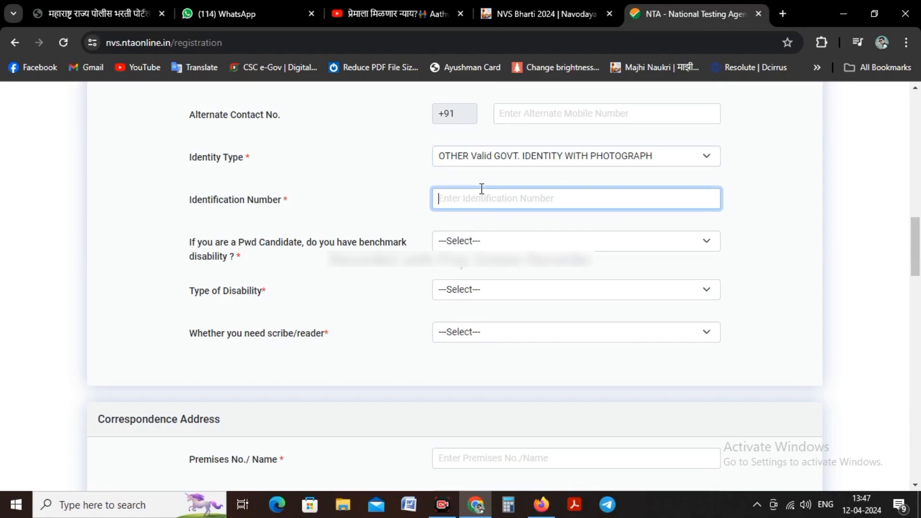
pyautogui.write('********')
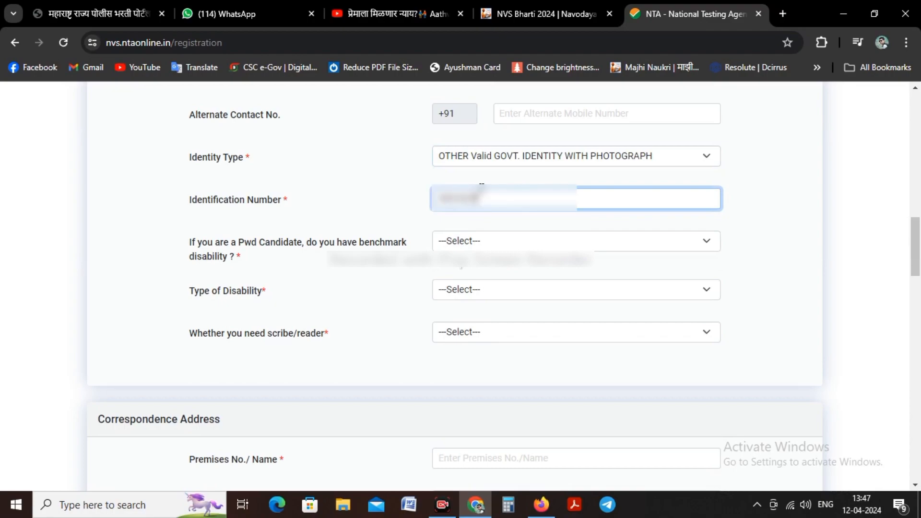
pyautogui.write('****')
pyautogui.click(475, 245)
pyautogui.click(467, 282)
# Step: Enter the correspondence premises name, correcting its mistyped ending
pyautogui.scroll(-4, 401, 263)
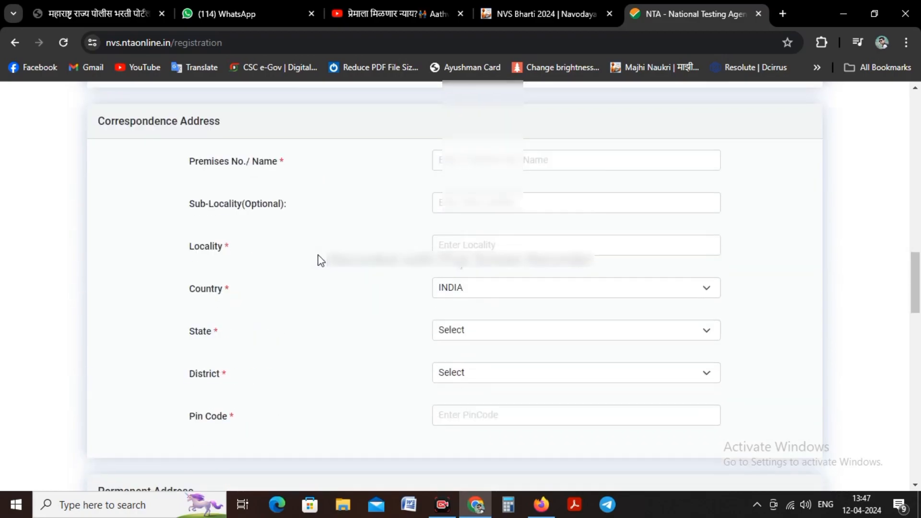
pyautogui.click(502, 166)
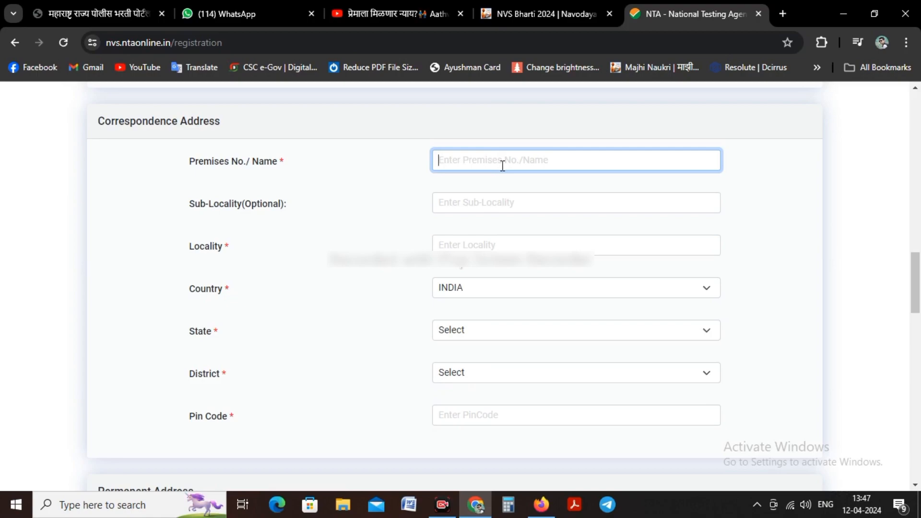
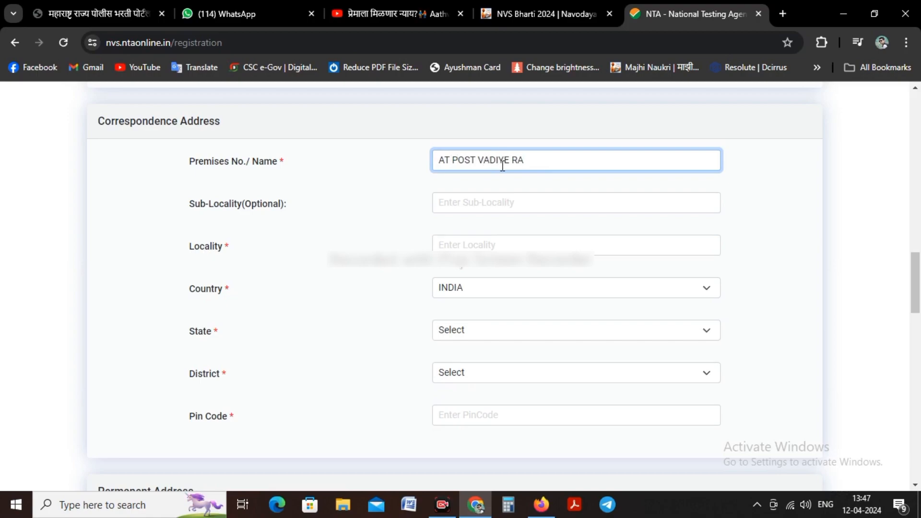
pyautogui.click(490, 202)
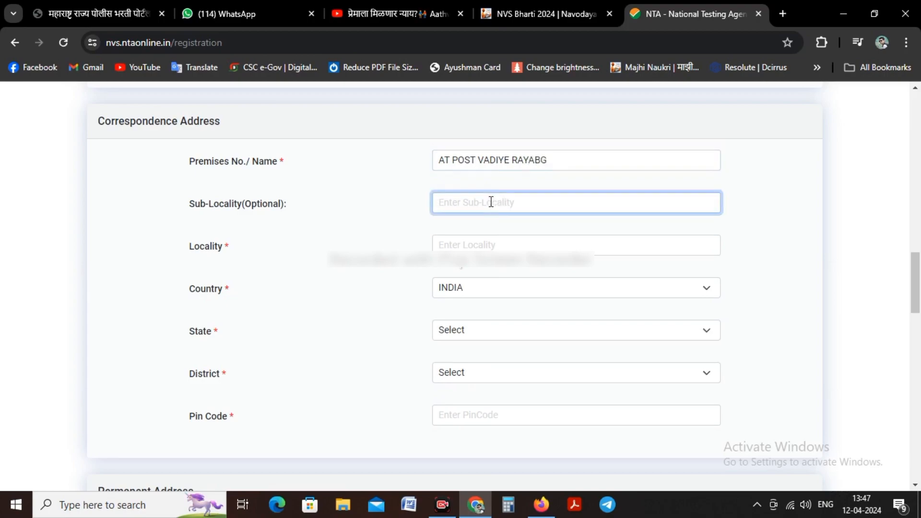
pyautogui.click(607, 171)
pyautogui.press('BackSpace')
pyautogui.press('BackSpace')
pyautogui.press('BackSpace')
pyautogui.write('BAG')
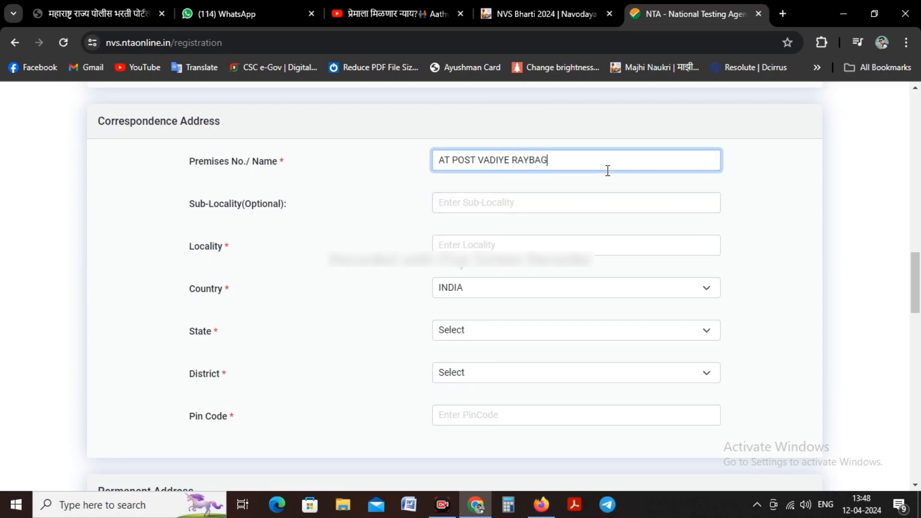
# Step: Enter the pin code and mark the permanent address same as correspondence
pyautogui.click(483, 415)
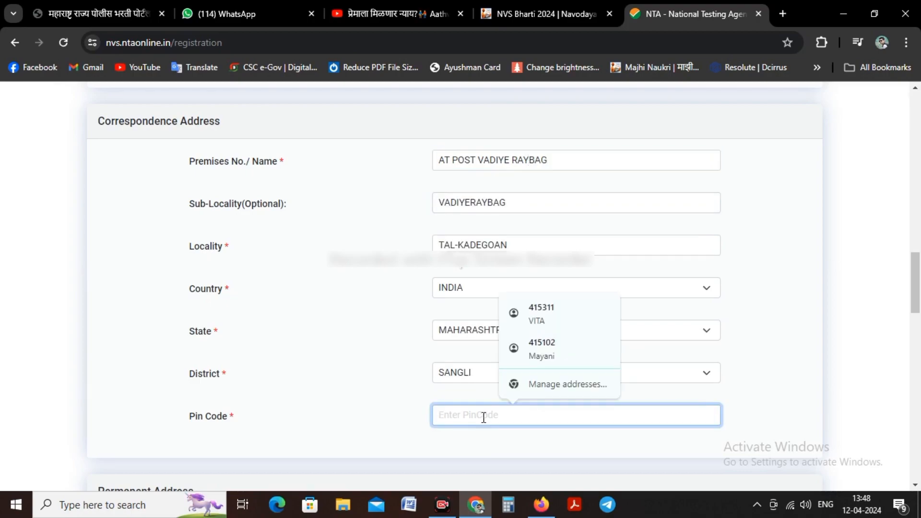
pyautogui.write('415')
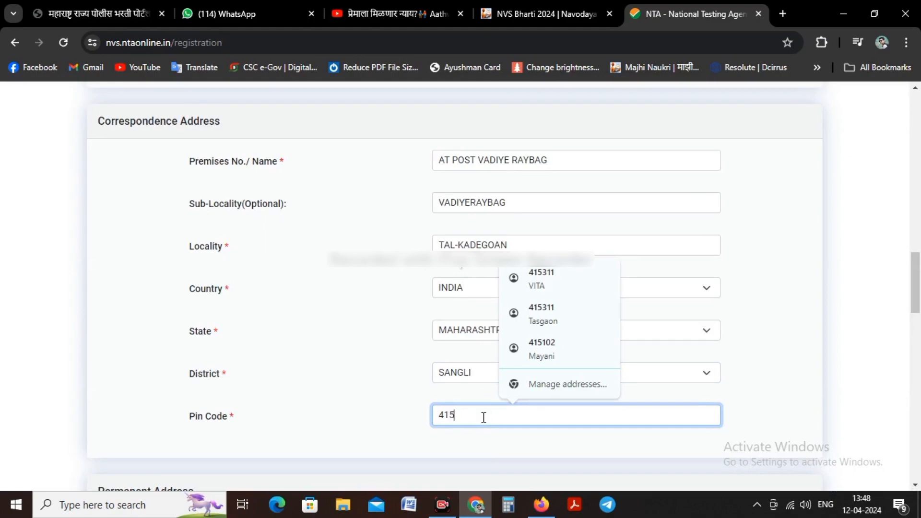
pyautogui.write('305')
pyautogui.click(324, 345)
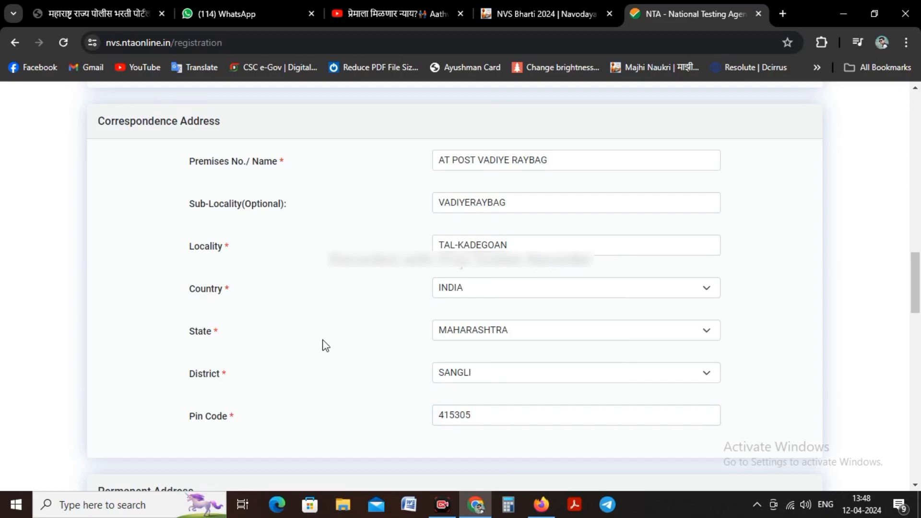
pyautogui.scroll(-7, 339, 280)
pyautogui.click(116, 188)
pyautogui.scroll(-2, 345, 268)
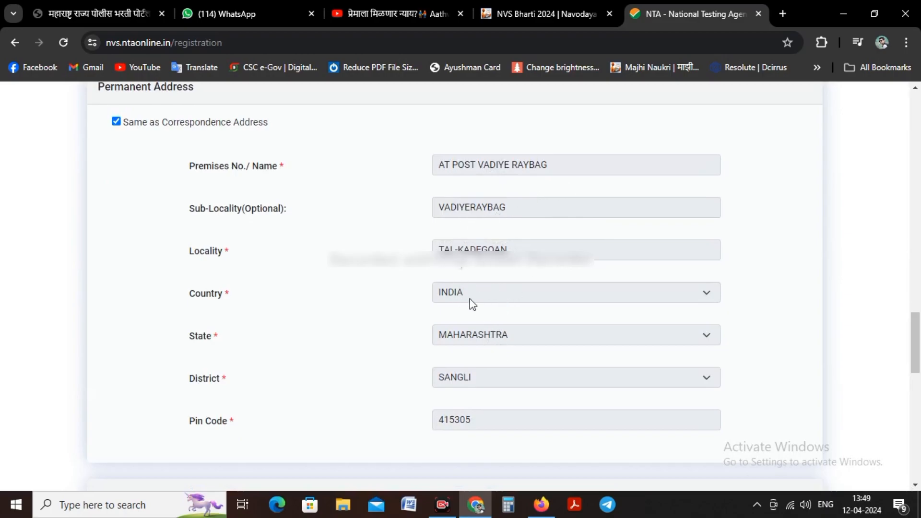
# Step: Enter and confirm the account password
pyautogui.scroll(-5, 475, 356)
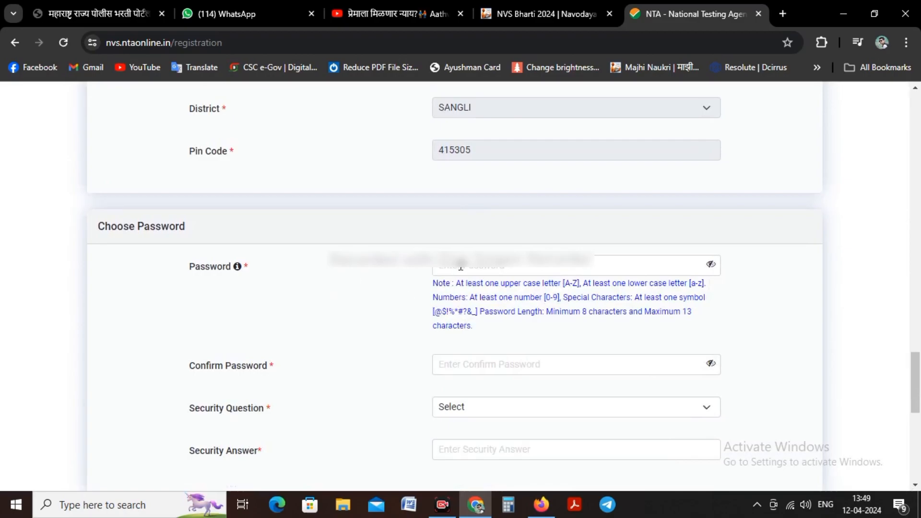
pyautogui.click(461, 264)
pyautogui.click(462, 268)
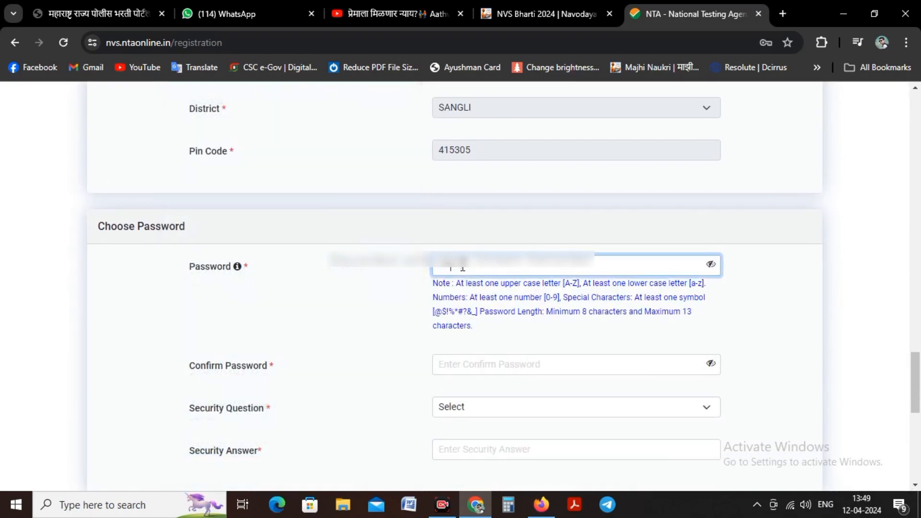
pyautogui.click(456, 361)
pyautogui.write('••••••••')
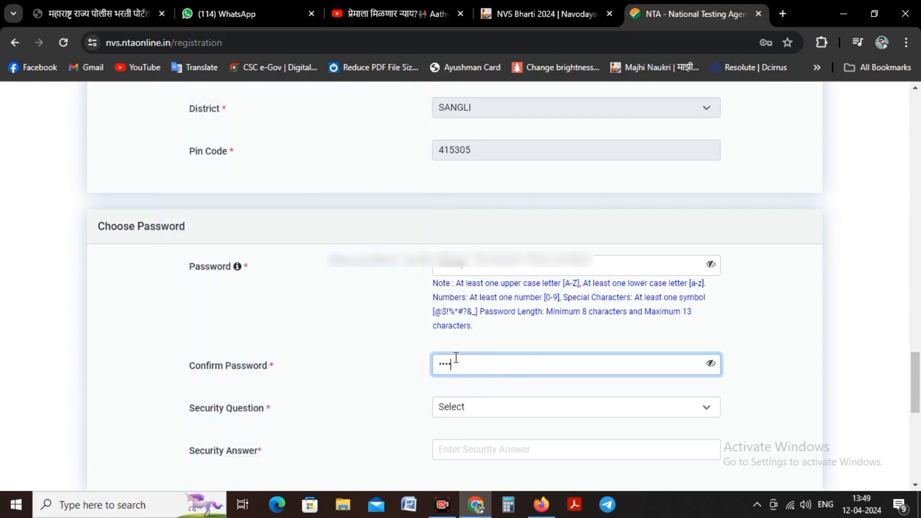
# Step: Choose the birth city security question and enter its answer
pyautogui.scroll(-1, 457, 357)
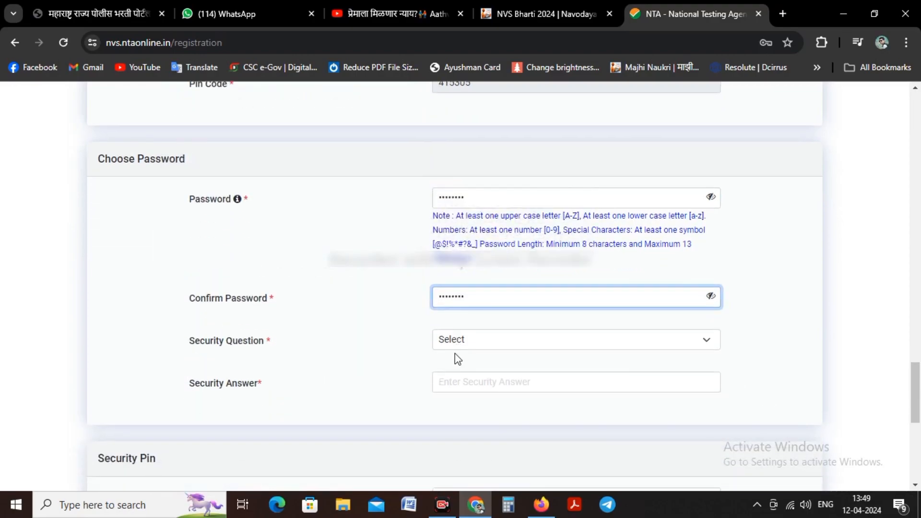
pyautogui.click(462, 341)
pyautogui.click(543, 367)
pyautogui.click(511, 383)
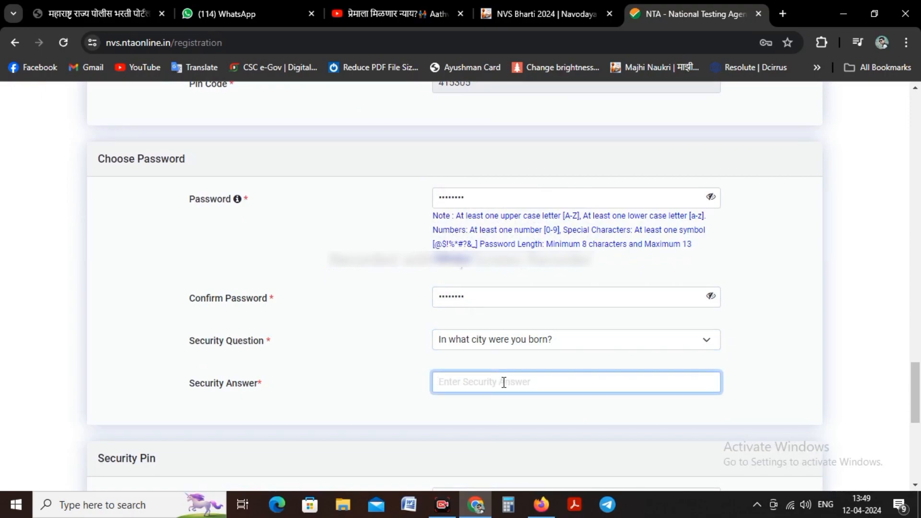
# Step: Enter the displayed security PIN, tick I AGREE and submit the registration
pyautogui.scroll(-5, 491, 418)
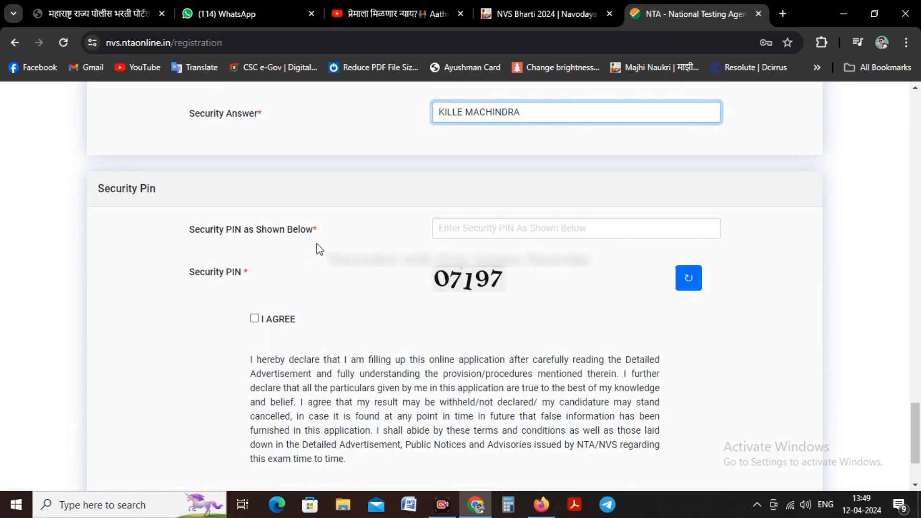
pyautogui.click(465, 227)
pyautogui.write('07197')
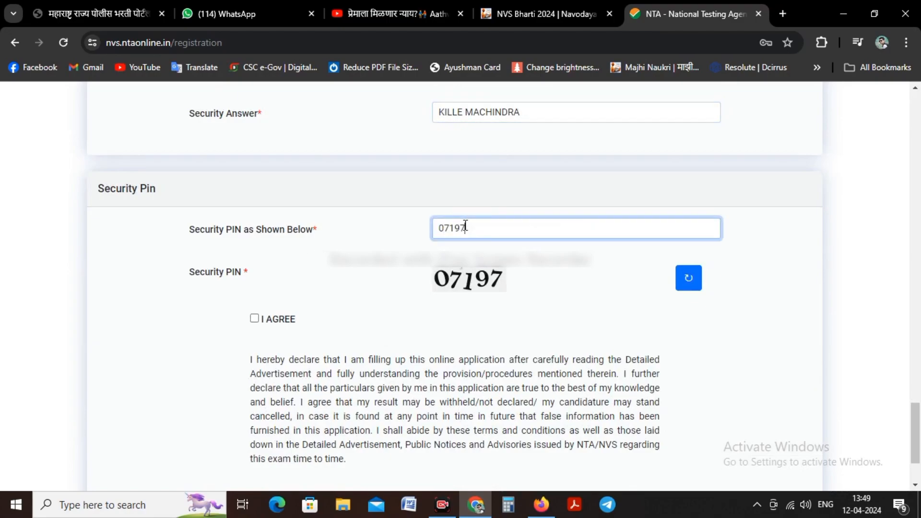
pyautogui.click(254, 319)
pyautogui.scroll(-2, 311, 307)
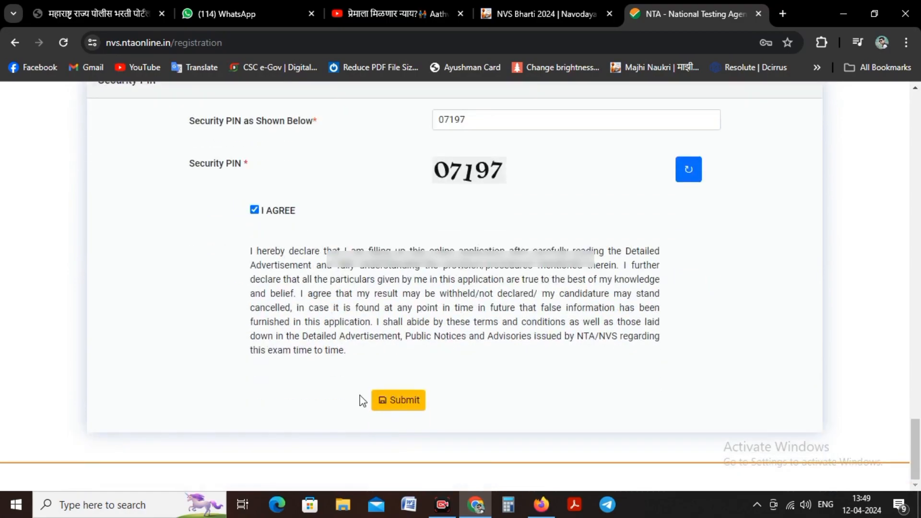
pyautogui.click(414, 404)
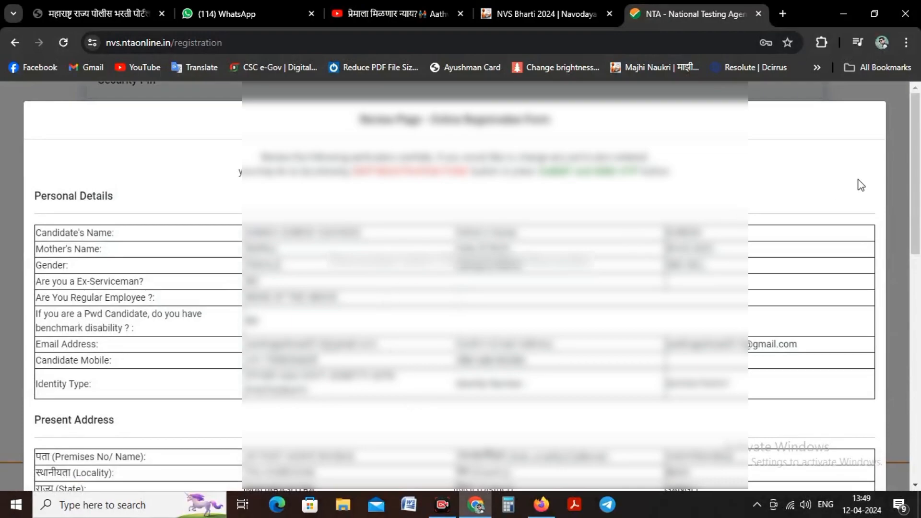
# Step: Confirm the Name, Father's Name, DOB, Mobile, Email and Mother's Name particulars
pyautogui.moveTo(918, 194); pyautogui.dragTo(919, 215)
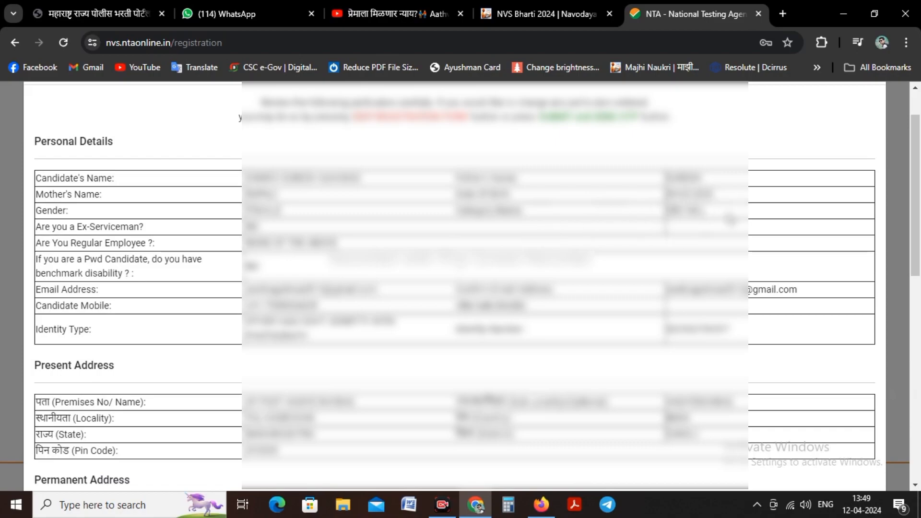
pyautogui.scroll(-2, 250, 230)
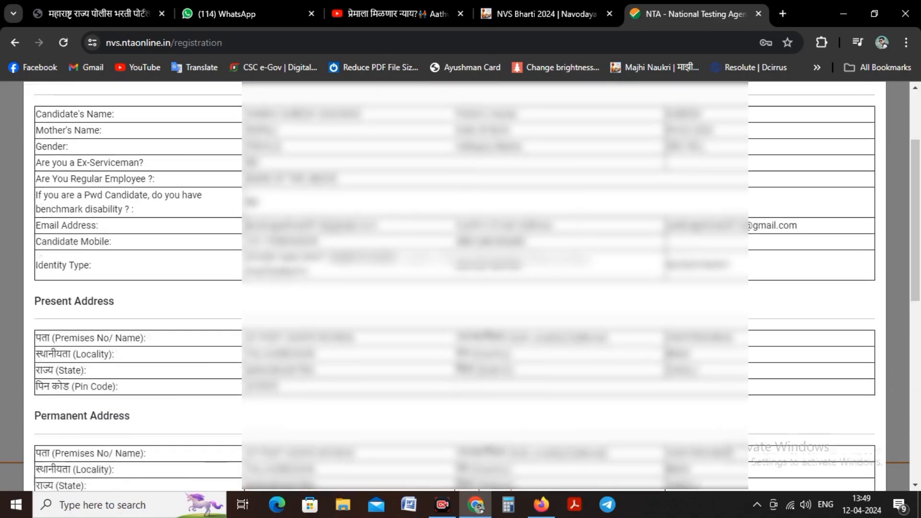
pyautogui.scroll(-2, 304, 325)
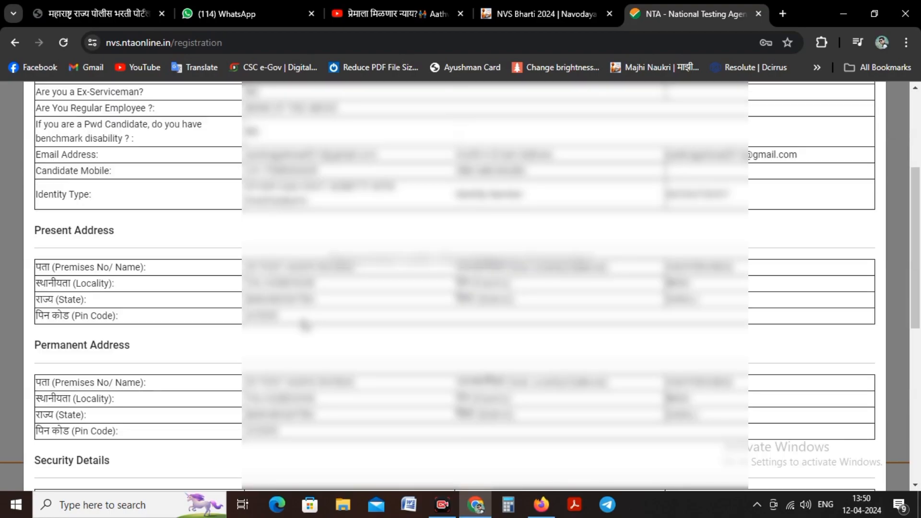
pyautogui.scroll(-10, 304, 325)
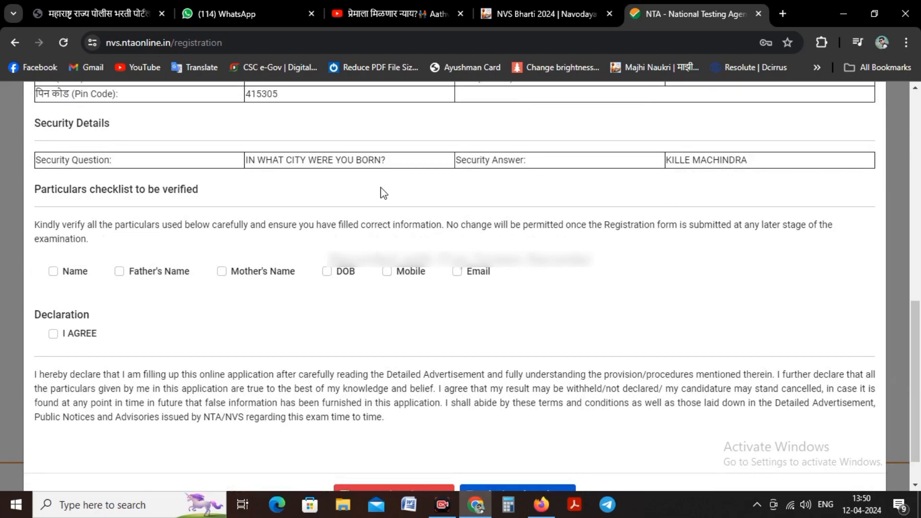
pyautogui.click(53, 271)
pyautogui.click(119, 271)
pyautogui.click(327, 271)
pyautogui.click(387, 271)
pyautogui.click(456, 271)
pyautogui.click(222, 272)
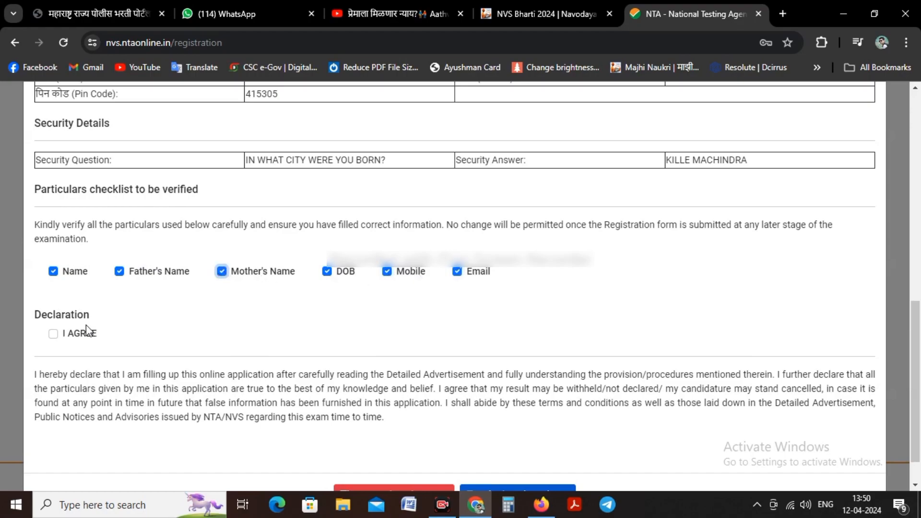
# Step: Tick I AGREE on the review page and submit to send the email OTP
pyautogui.click(53, 334)
pyautogui.scroll(-1, 144, 312)
pyautogui.click(529, 448)
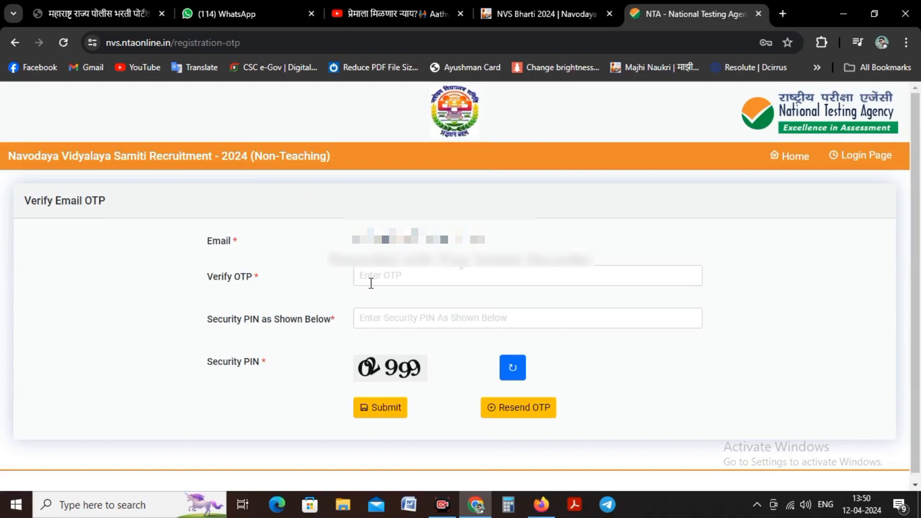
# Step: Refresh the security PIN image, enter the new PIN and type the emailed OTP
pyautogui.click(413, 315)
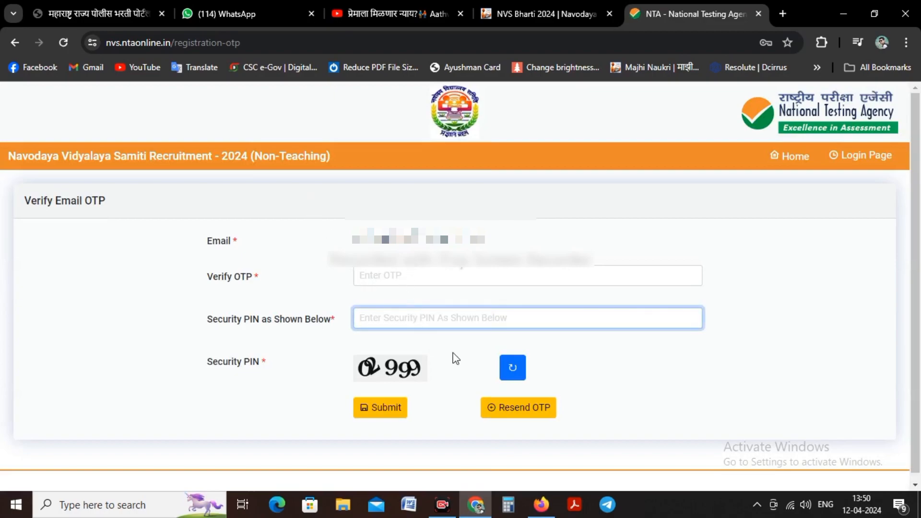
pyautogui.click(512, 371)
pyautogui.click(433, 317)
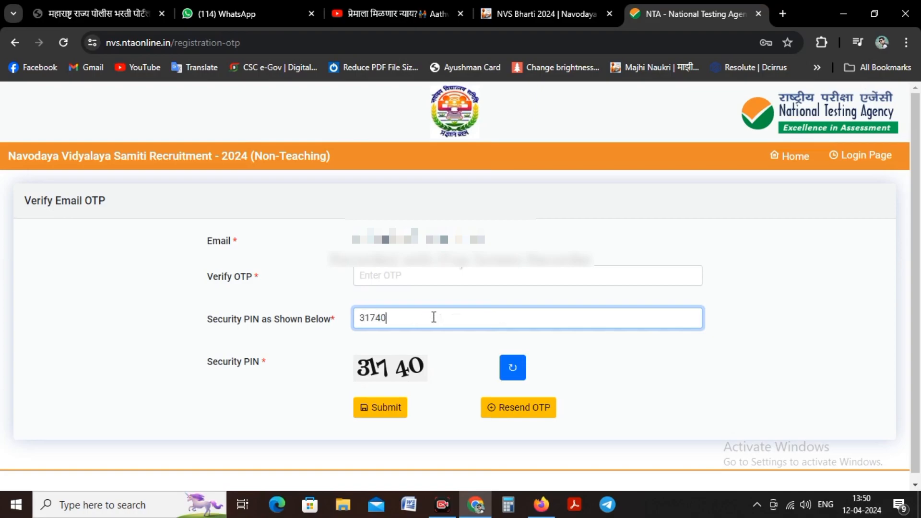
pyautogui.click(433, 272)
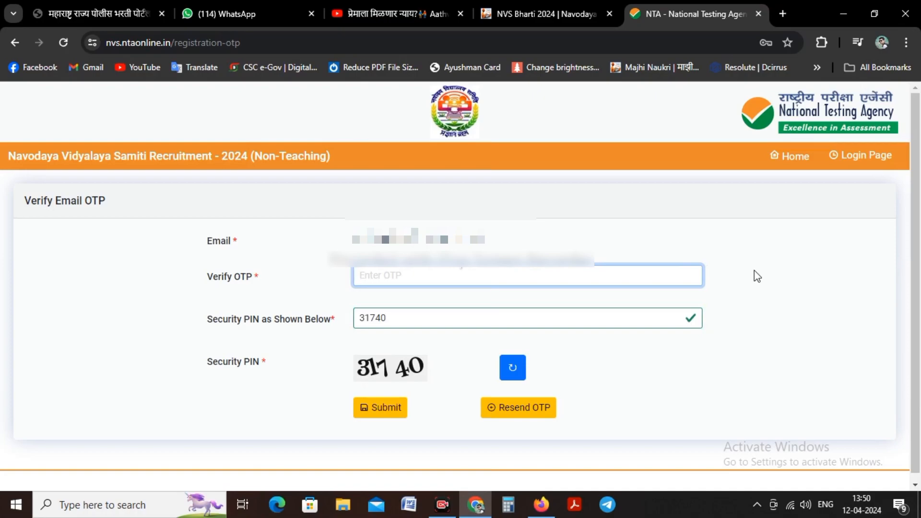
# Step: Submit the email OTP, then log in with application number, password and security PIN
pyautogui.click(371, 414)
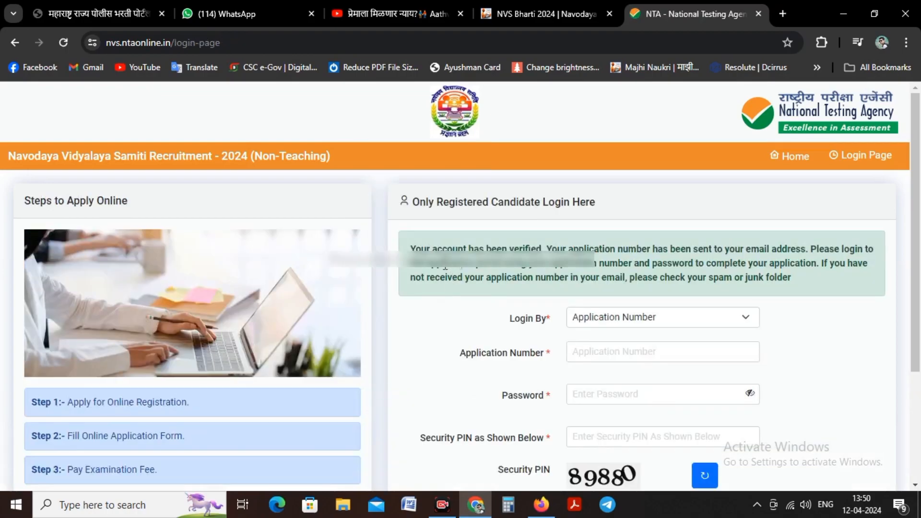
pyautogui.scroll(-1, 678, 251)
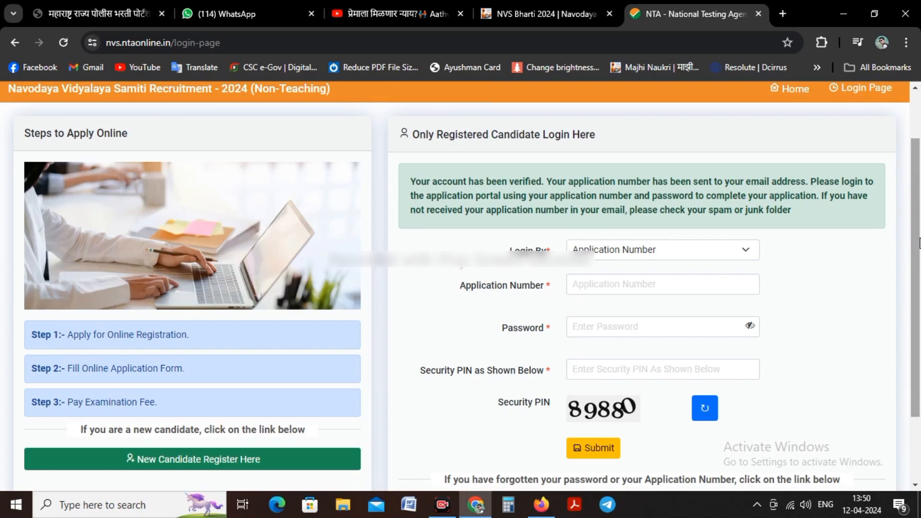
pyautogui.click(614, 289)
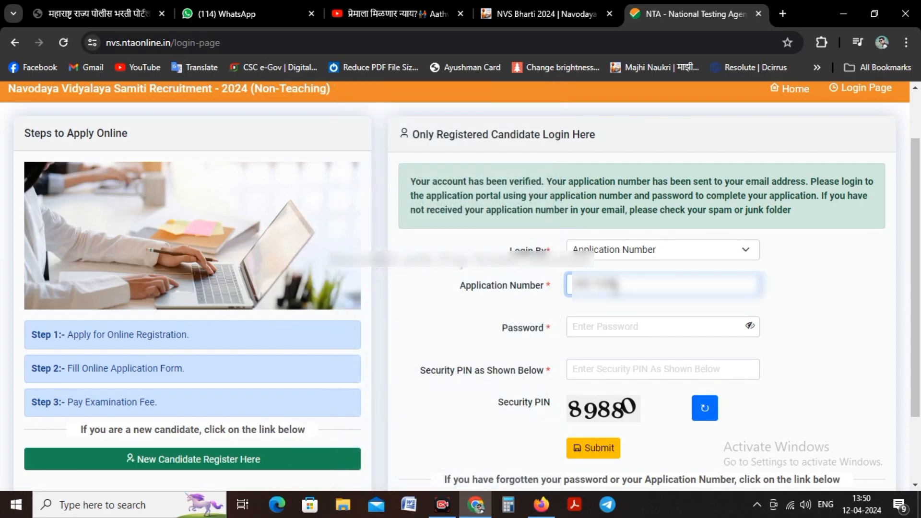
pyautogui.click(588, 331)
pyautogui.write('***')
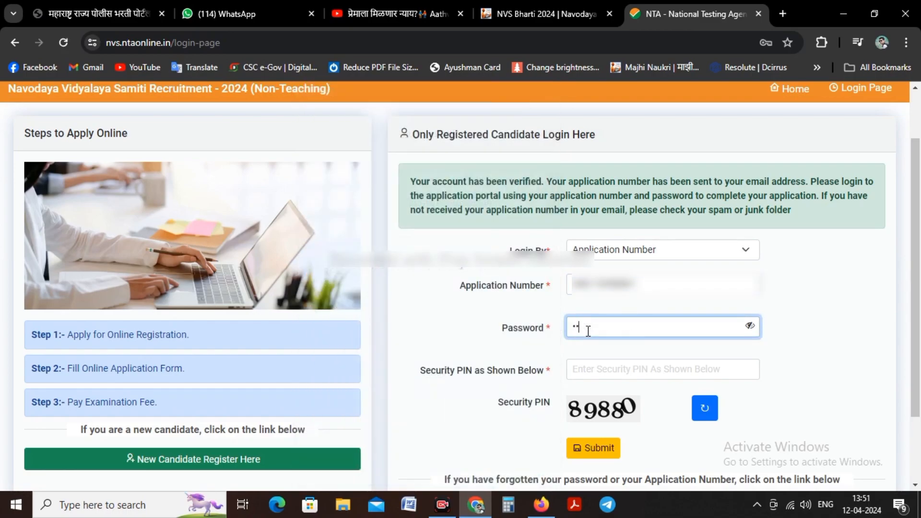
pyautogui.write('****')
pyautogui.click(596, 379)
pyautogui.write('8988')
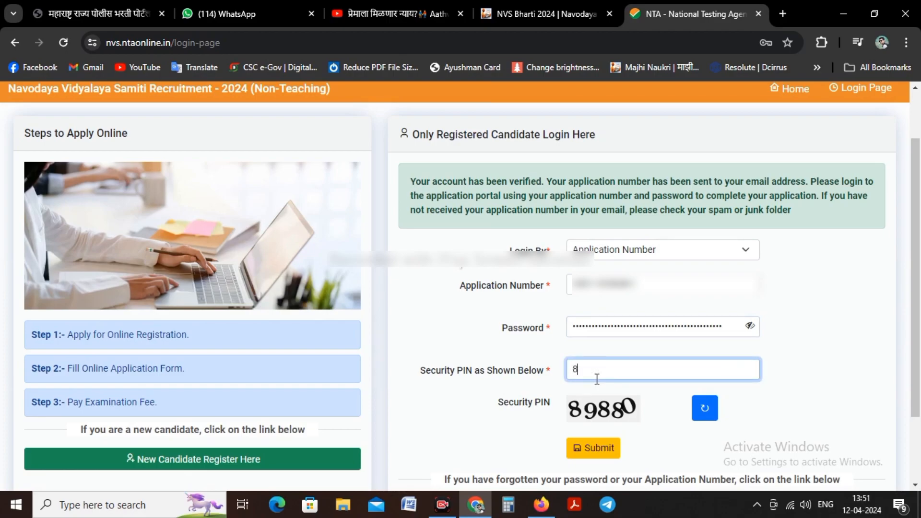
pyautogui.write('0')
pyautogui.click(597, 451)
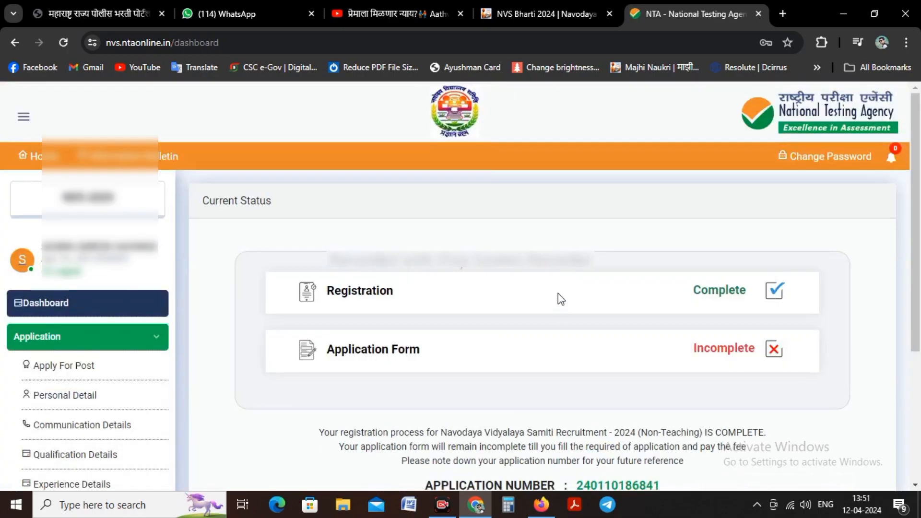
# Step: Start the application form and select Multi Tasking Staff (HQ/RO Cadre) with Class X qualification
pyautogui.scroll(-3, 557, 292)
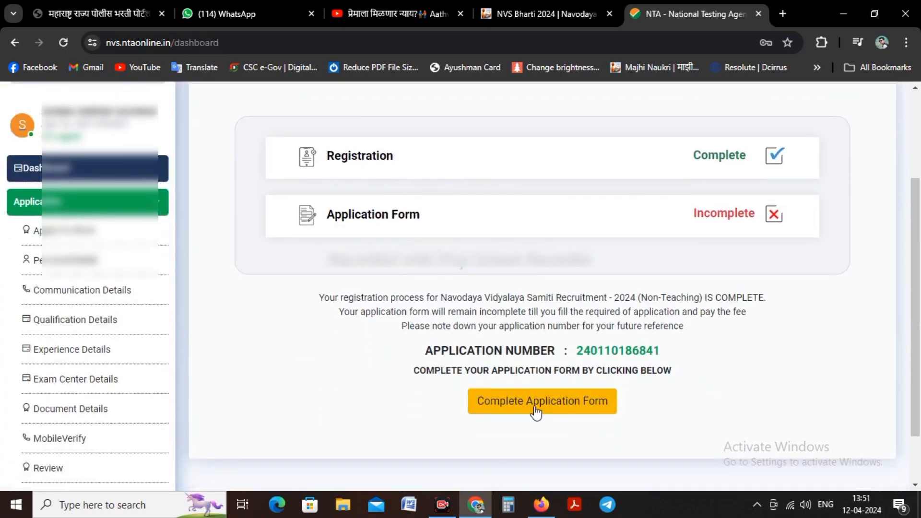
pyautogui.click(535, 403)
pyautogui.scroll(-4, 430, 307)
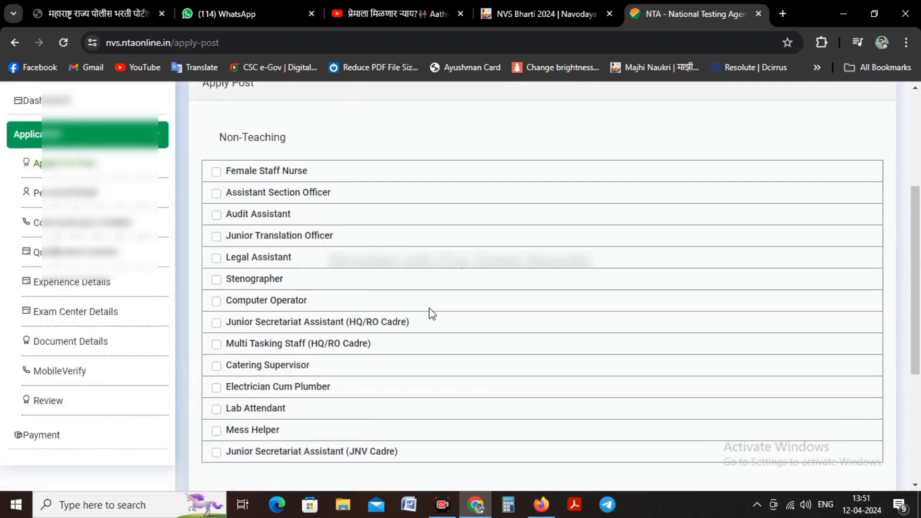
pyautogui.scroll(-9, 336, 228)
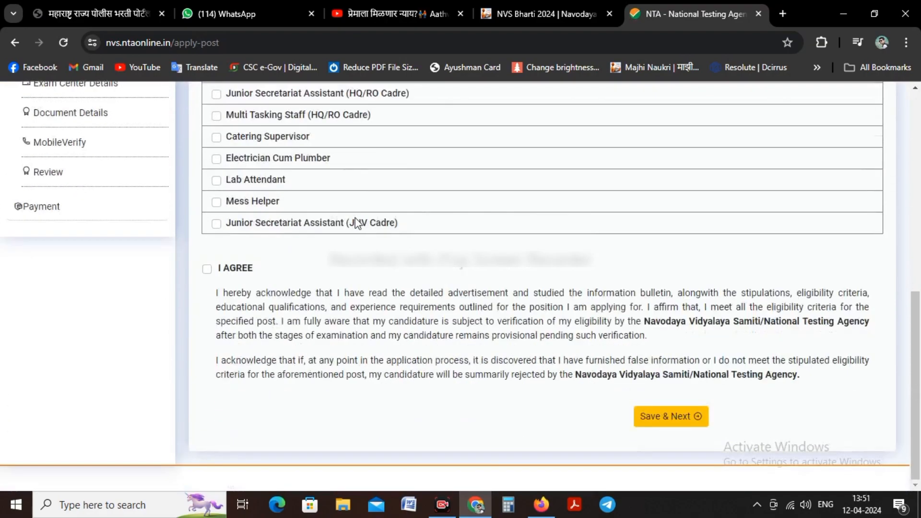
pyautogui.scroll(1, 290, 240)
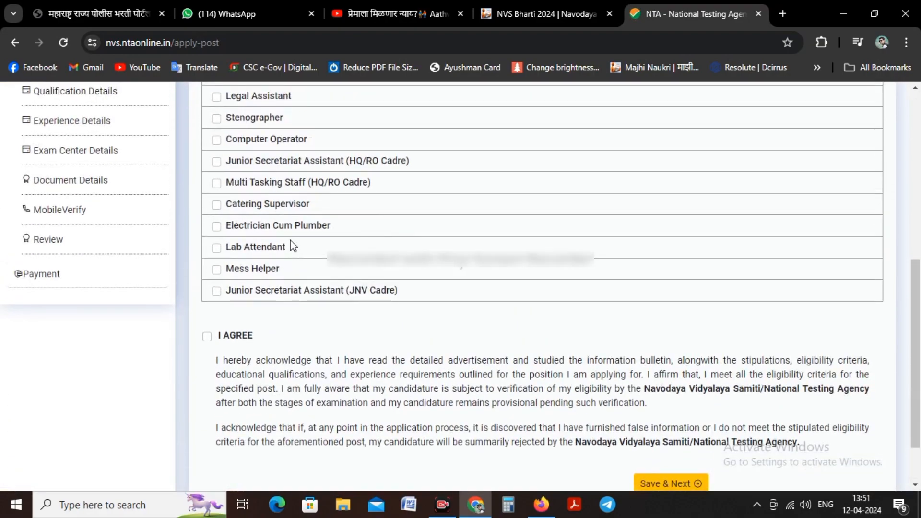
pyautogui.click(216, 183)
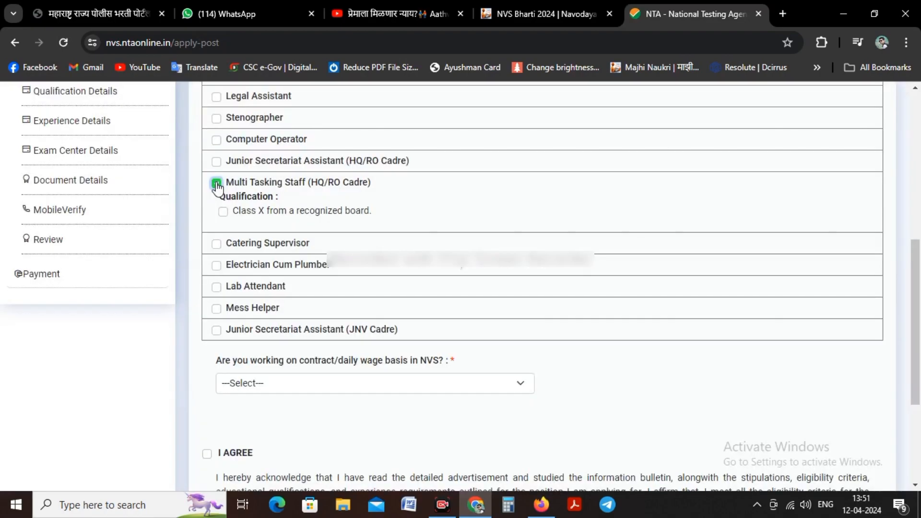
pyautogui.click(224, 213)
# Step: Answer No to contract-basis work, accept the declaration and save the post application
pyautogui.scroll(-2, 468, 216)
pyautogui.click(254, 250)
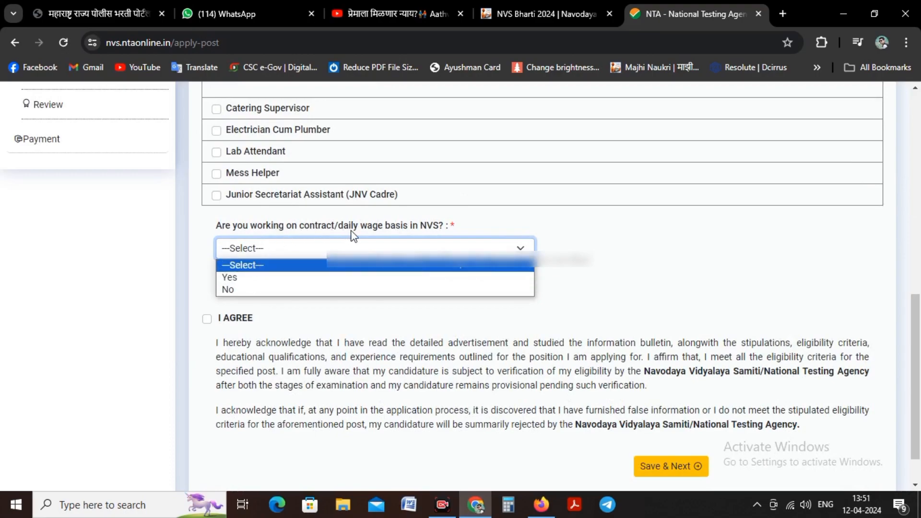
pyautogui.click(237, 290)
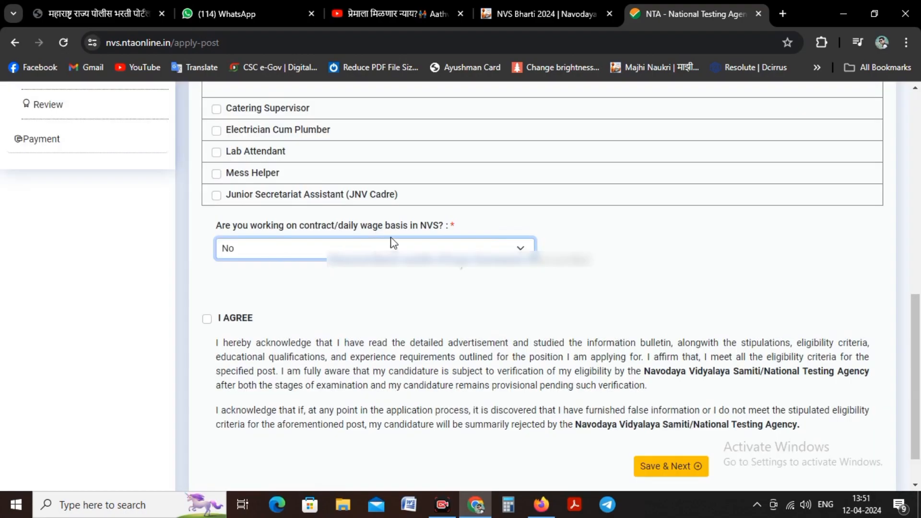
pyautogui.click(207, 319)
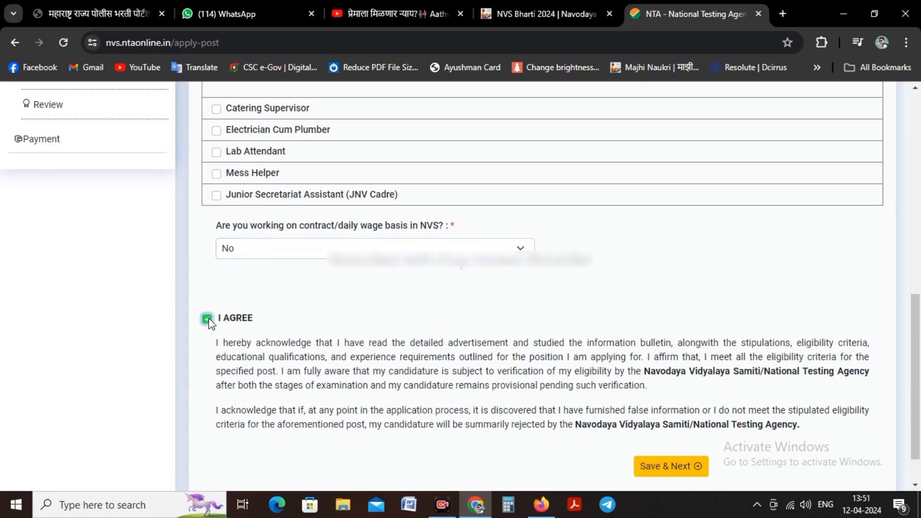
pyautogui.scroll(2, 439, 271)
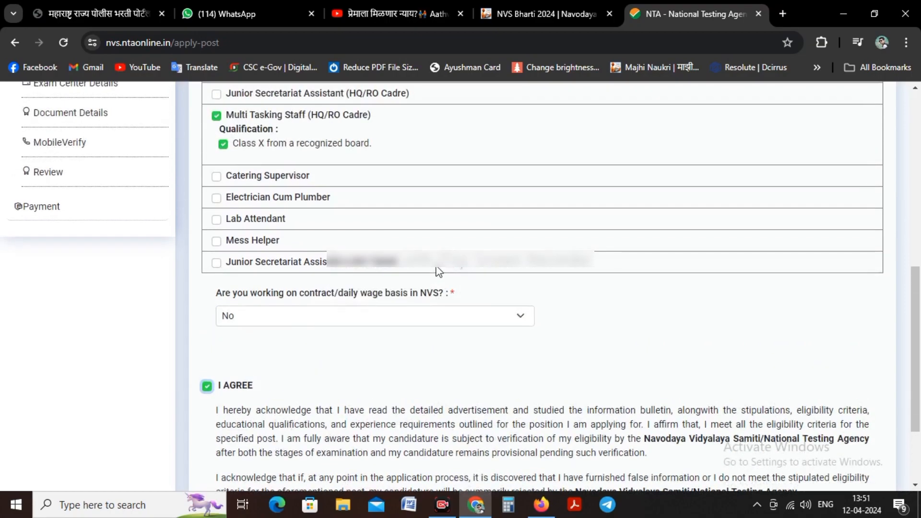
pyautogui.scroll(-2, 438, 271)
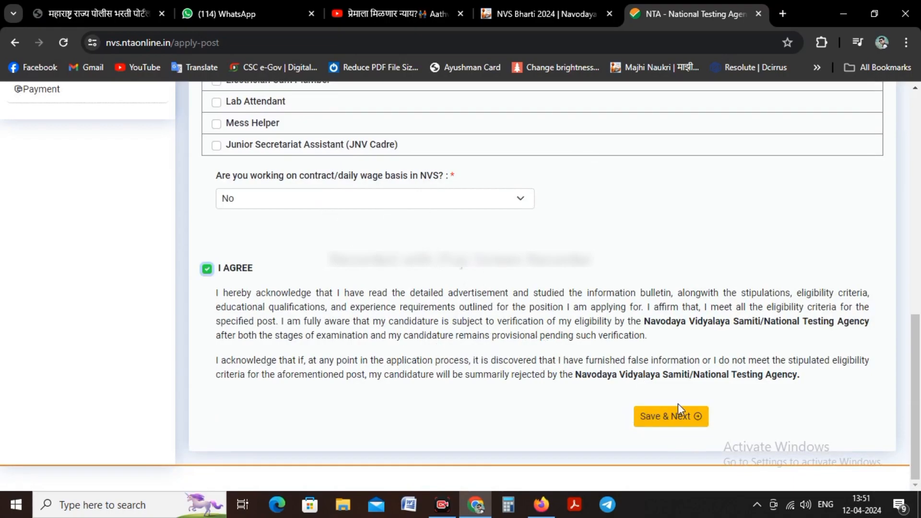
pyautogui.click(677, 417)
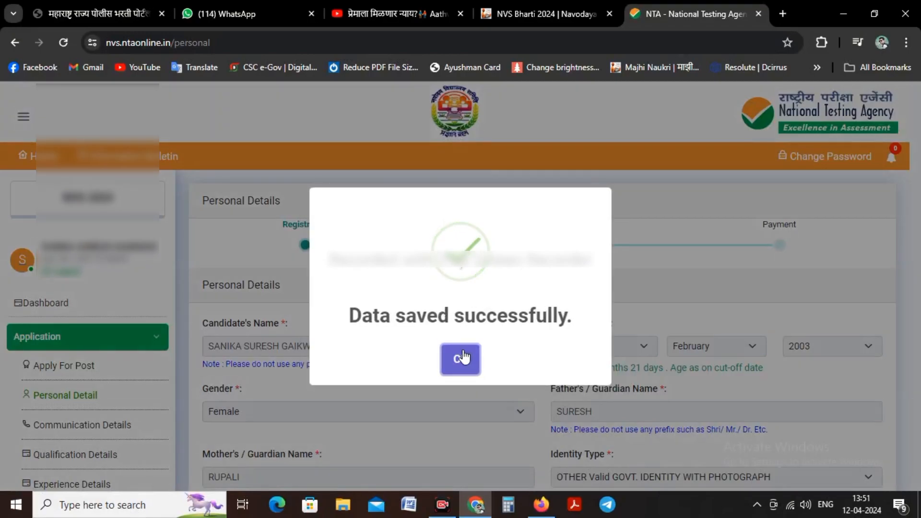
# Step: Set Nationality to INDIAN and Marital Status to UnMarried, then save personal details
pyautogui.click(465, 358)
pyautogui.scroll(-4, 468, 354)
pyautogui.scroll(-3, 432, 245)
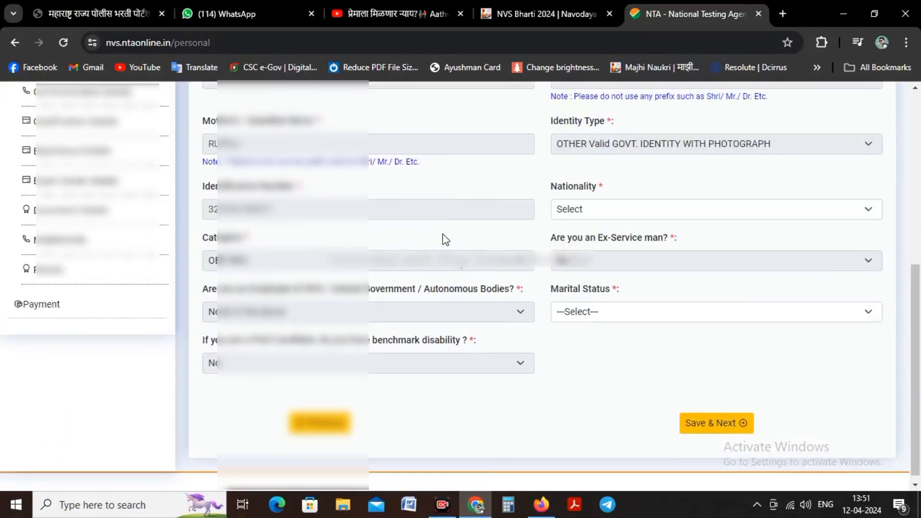
pyautogui.click(616, 210)
pyautogui.click(597, 234)
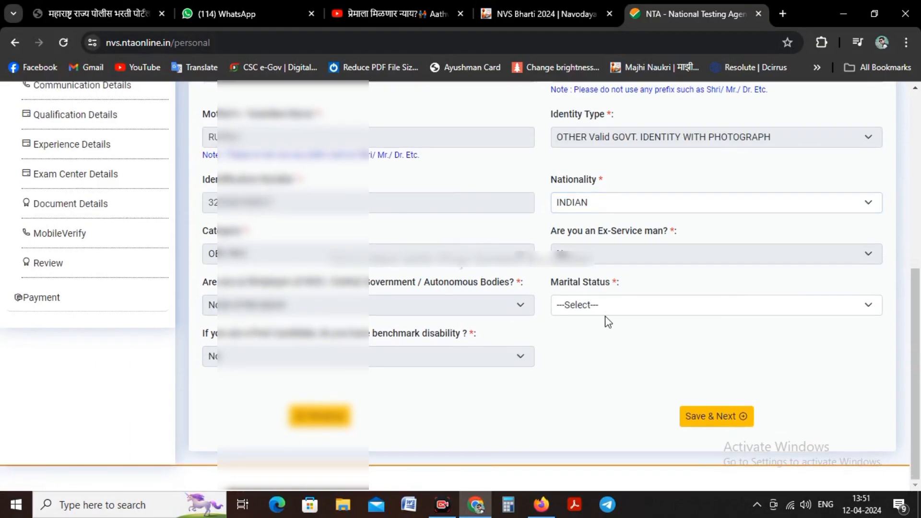
pyautogui.click(608, 306)
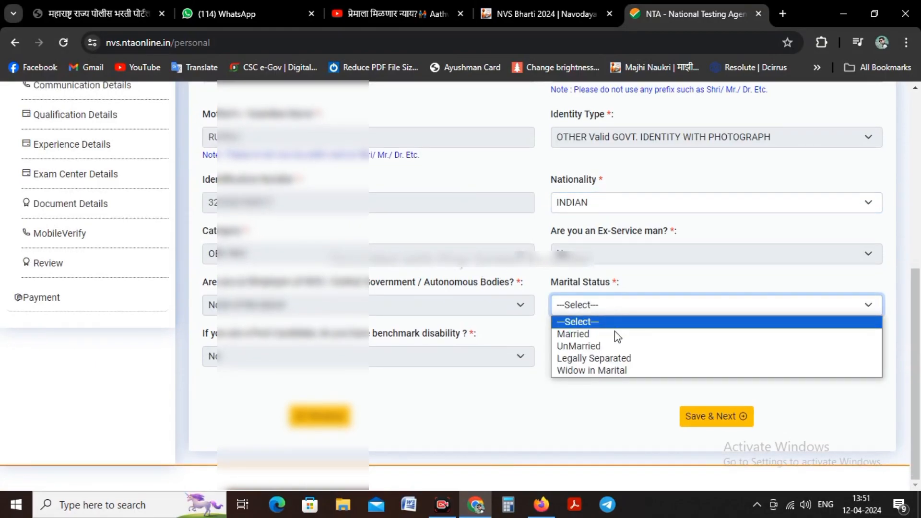
pyautogui.click(608, 346)
pyautogui.click(694, 415)
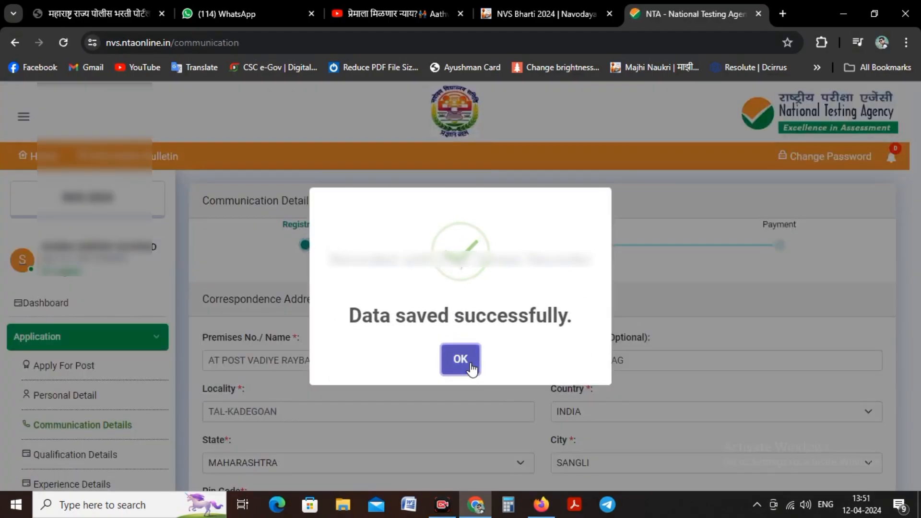
# Step: Choose RURAL as the Type of Place on the prefilled addresses and save the communication details
pyautogui.click(461, 357)
pyautogui.scroll(-3, 400, 290)
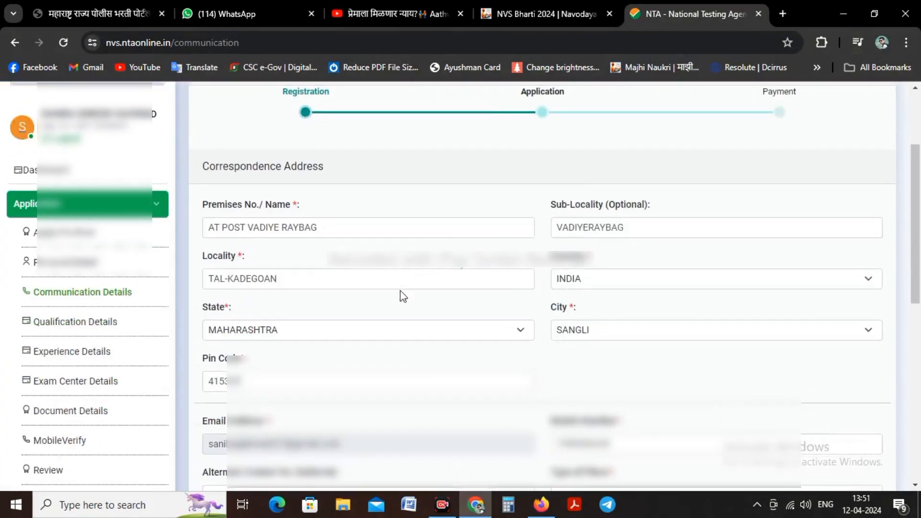
pyautogui.scroll(-3, 336, 308)
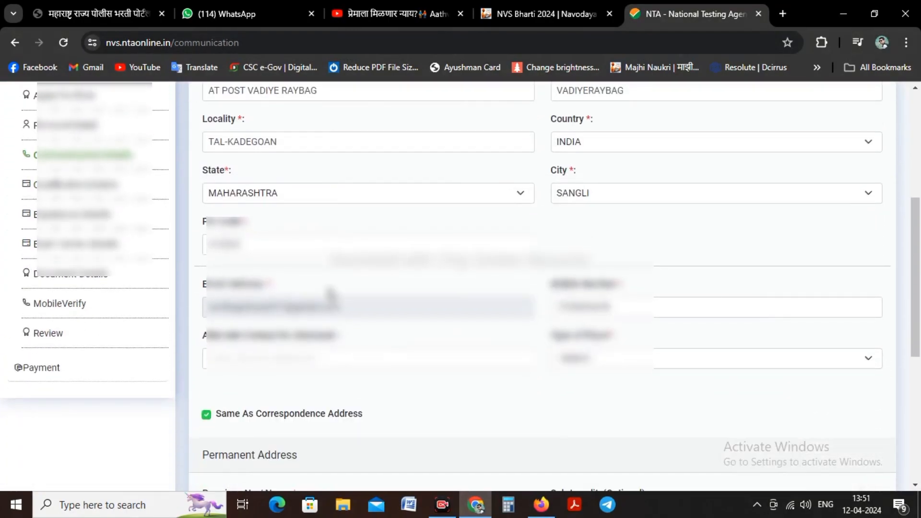
pyautogui.scroll(-3, 513, 288)
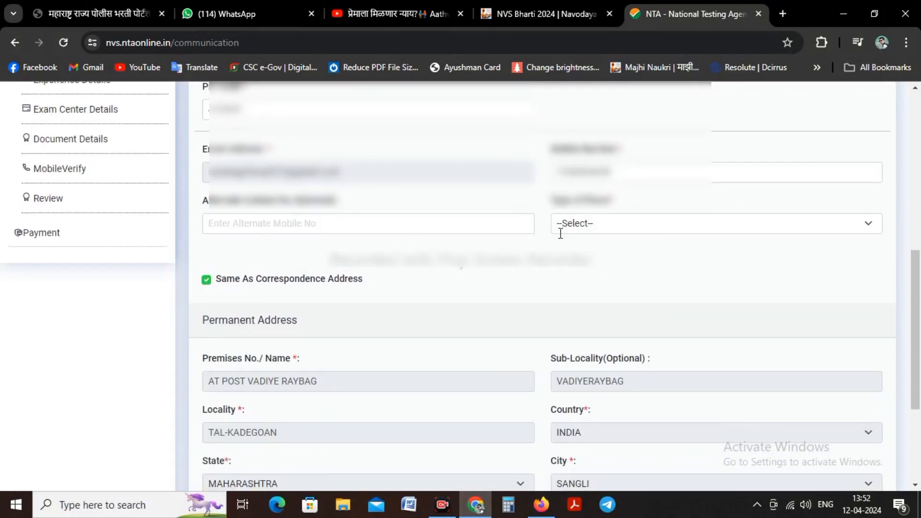
pyautogui.click(589, 229)
pyautogui.click(594, 266)
pyautogui.scroll(-4, 458, 267)
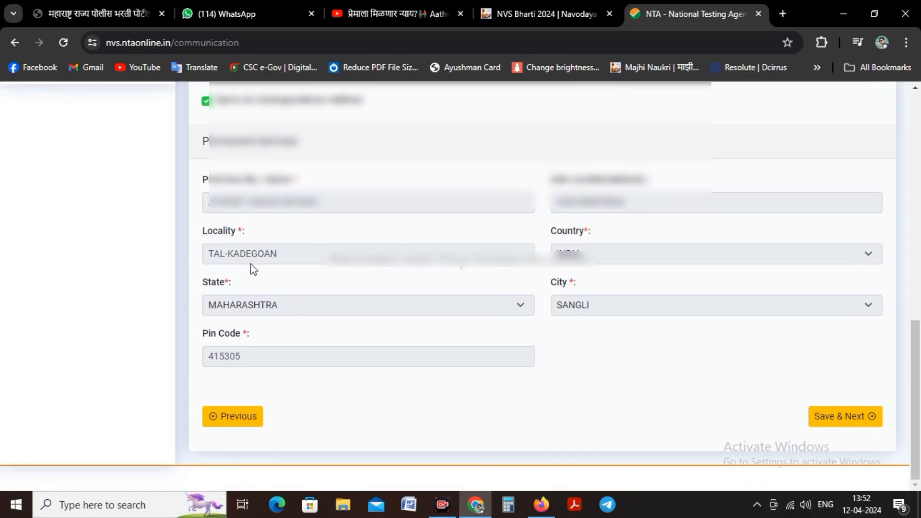
pyautogui.click(854, 432)
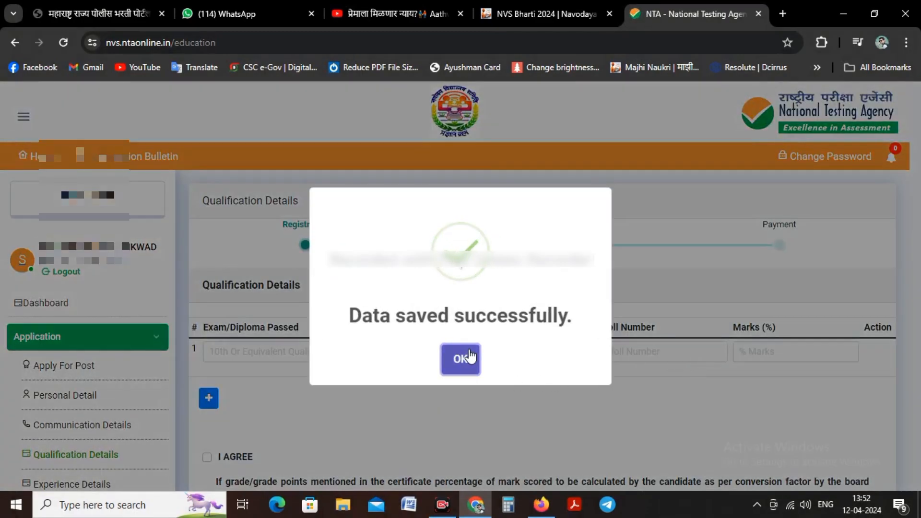
# Step: Enter SSC as the exam passed in row 1, replacing the mistakenly typed board name
pyautogui.click(465, 359)
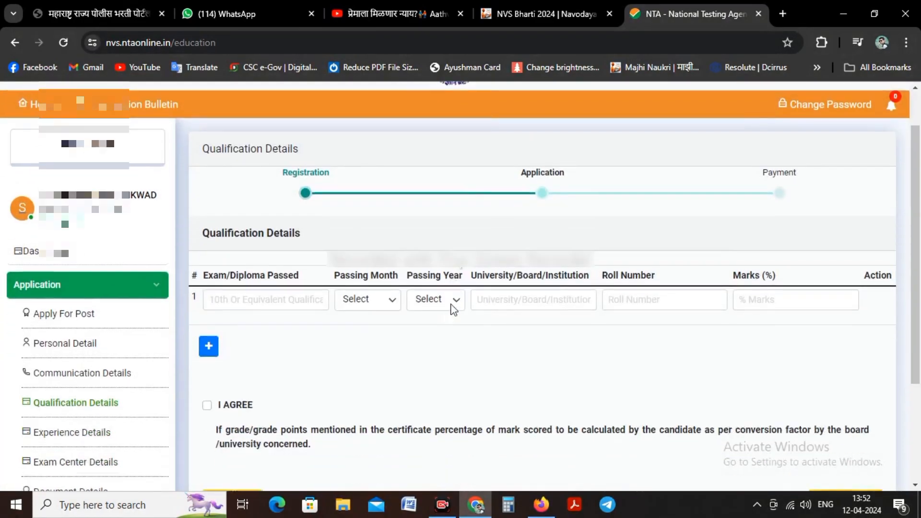
pyautogui.scroll(-1, 454, 310)
pyautogui.click(231, 283)
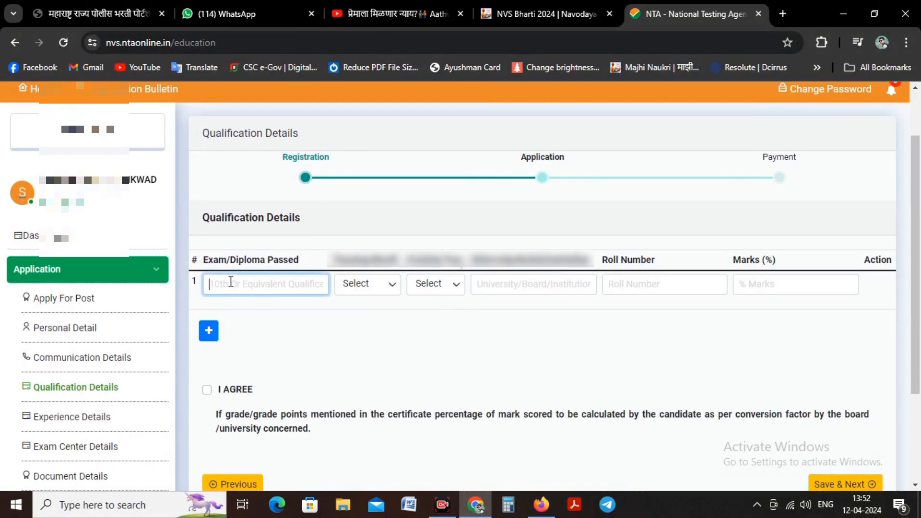
pyautogui.write('MAHARAS')
pyautogui.write('HTRA STA')
pyautogui.write('TE BOARD')
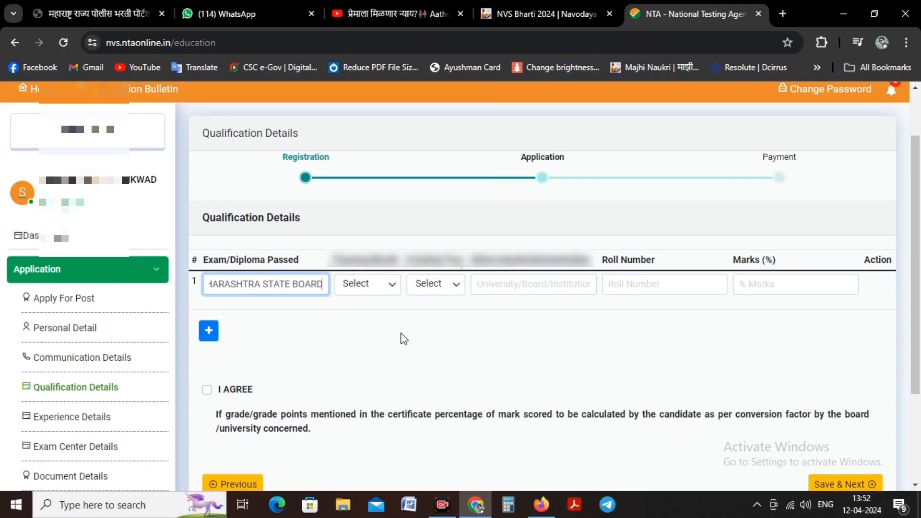
pyautogui.tripleClick(303, 285)
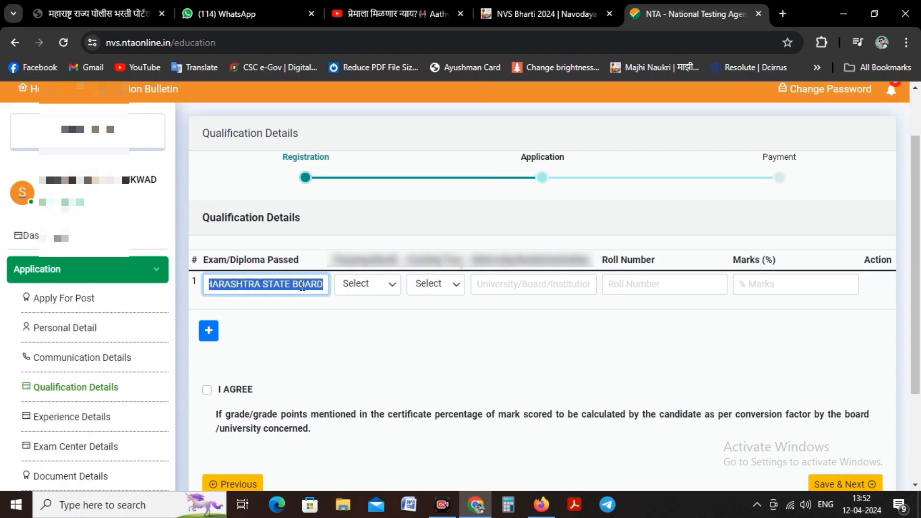
pyautogui.press('BackSpace')
pyautogui.write('SS')
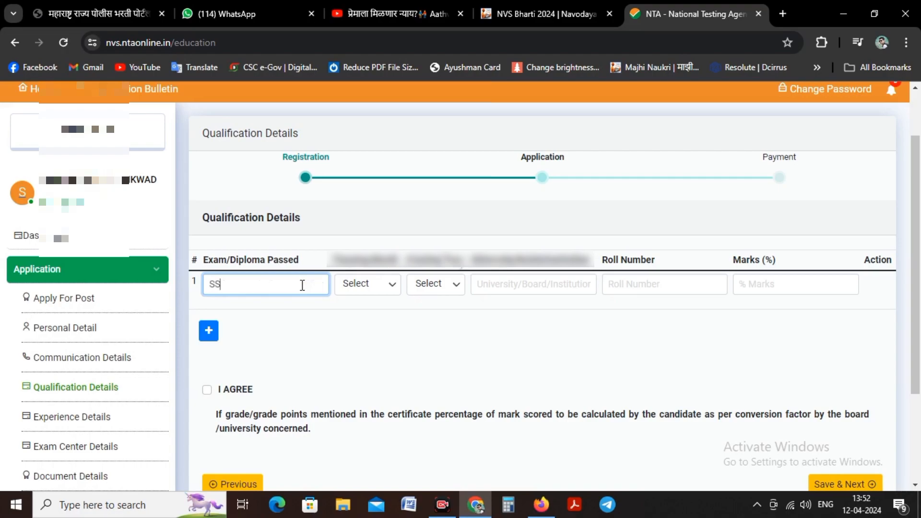
pyautogui.write('C')
# Step: Set the SSC passing date to June 2018 and enter 9608 in the next field
pyautogui.click(381, 289)
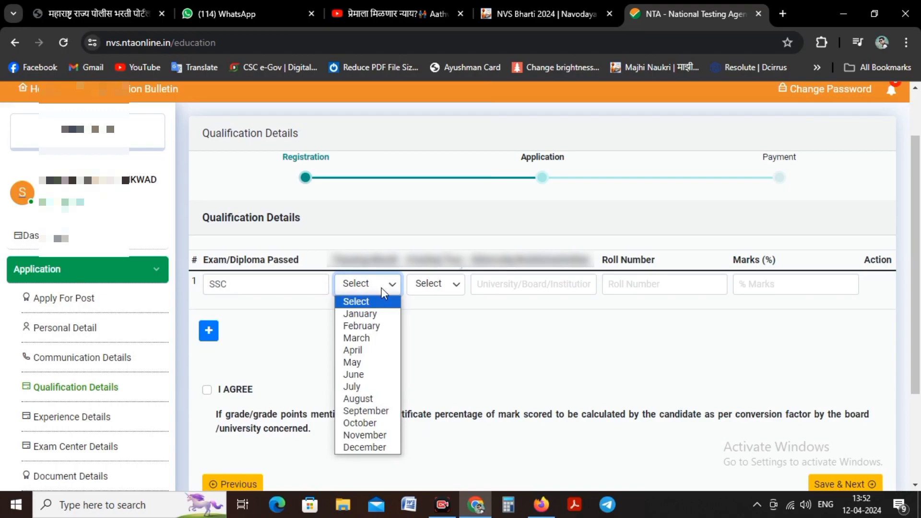
pyautogui.click(355, 374)
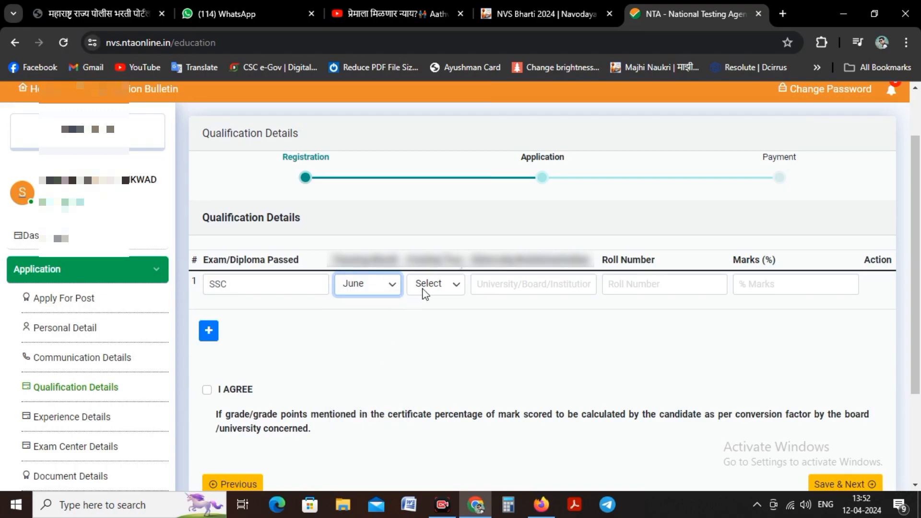
pyautogui.click(425, 287)
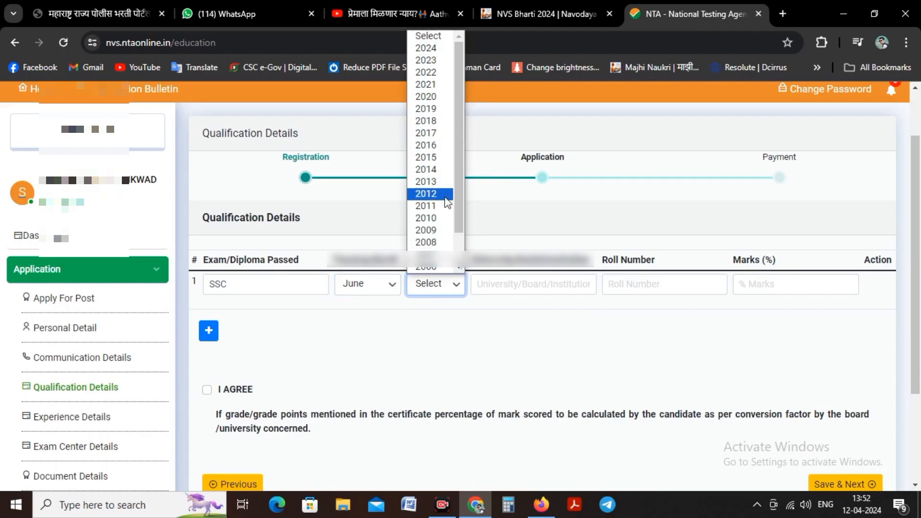
pyautogui.click(433, 121)
pyautogui.click(537, 287)
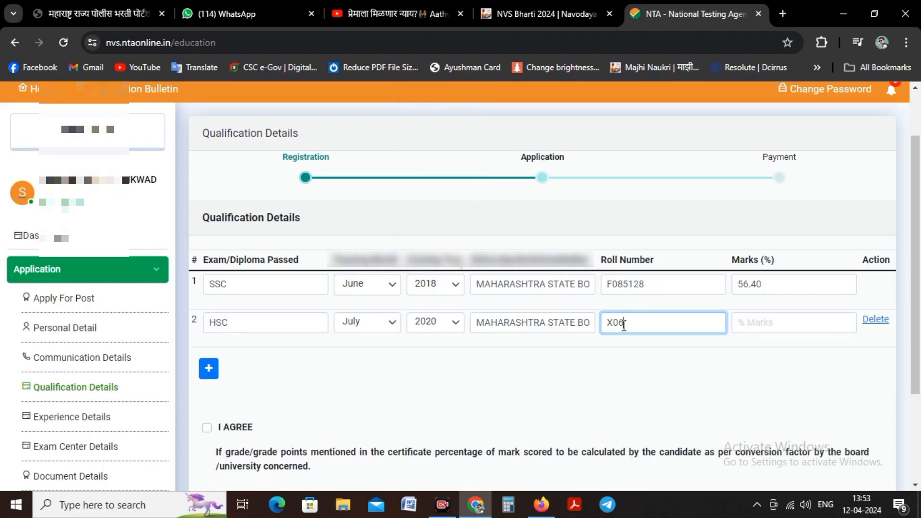
pyautogui.write('9608')
# Step: Enter 58.62% for HSC, accept the grade conversion declaration and save the qualifications
pyautogui.click(768, 325)
pyautogui.write('58.62')
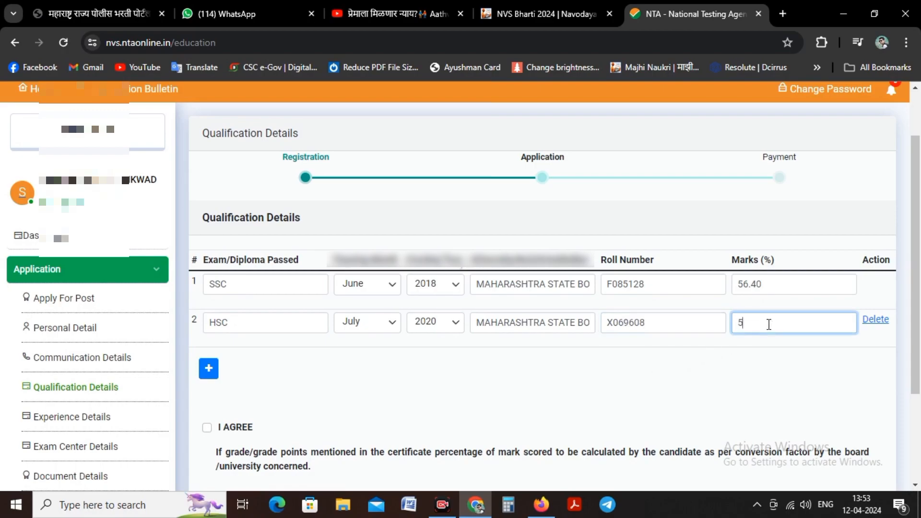
pyautogui.click(651, 383)
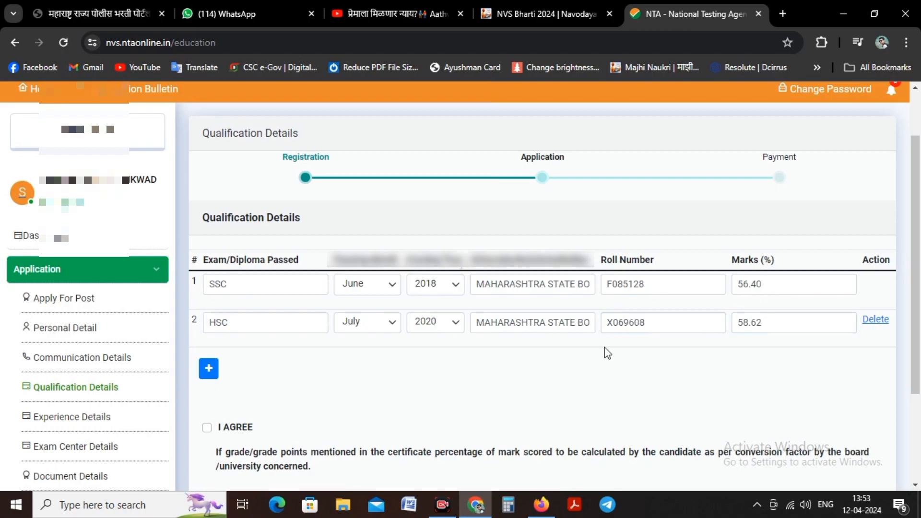
pyautogui.scroll(-3, 604, 350)
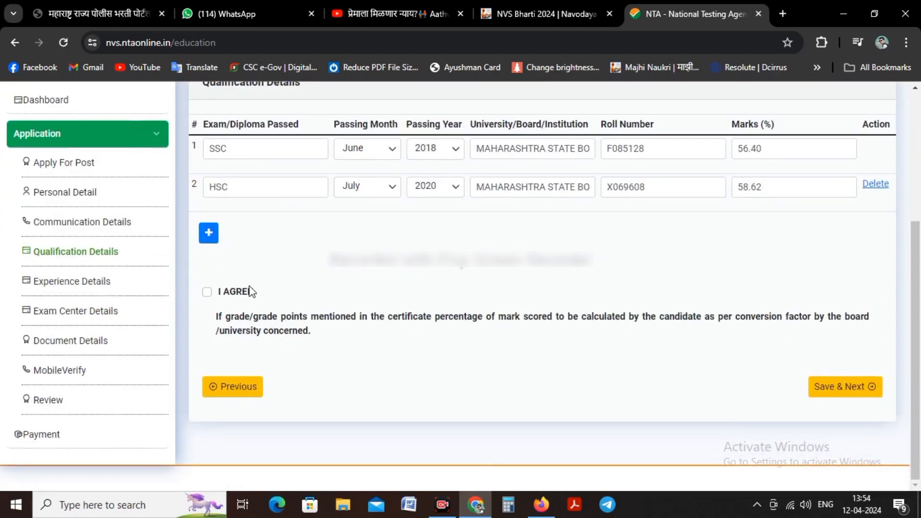
pyautogui.click(206, 292)
pyautogui.click(840, 387)
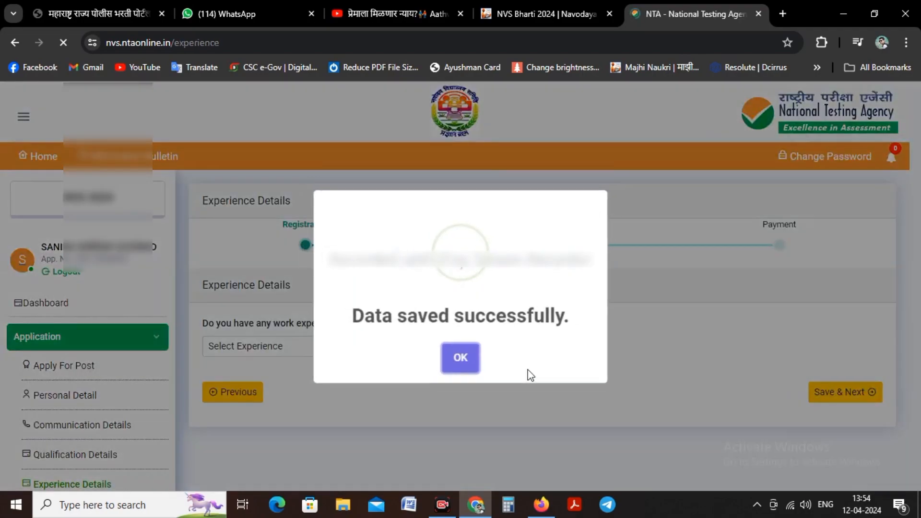
# Step: Answer Yes to work experience and enter the organization name CAMMANDO ACADEMY PATGAON
pyautogui.click(463, 361)
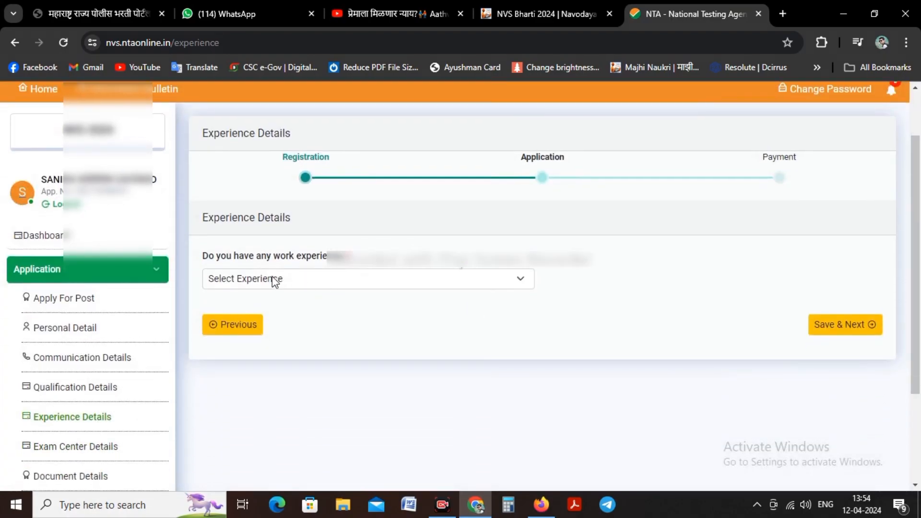
pyautogui.click(274, 281)
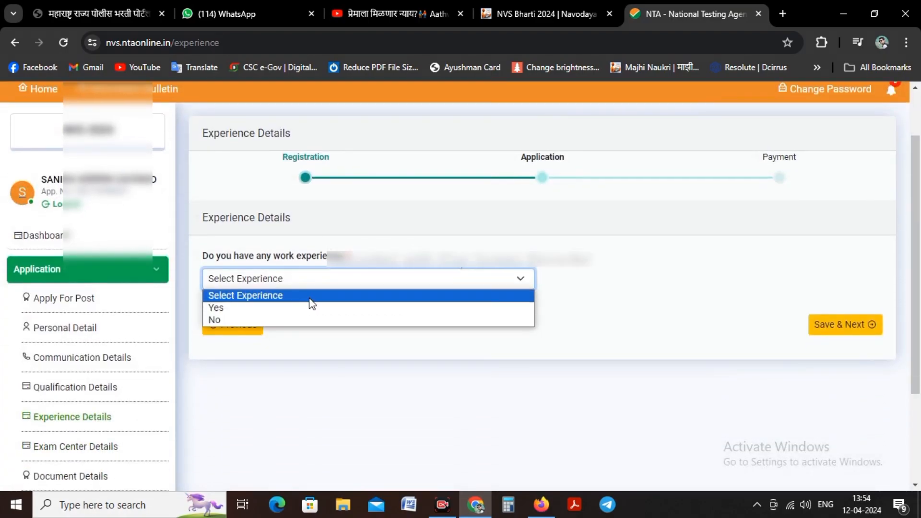
pyautogui.click(414, 310)
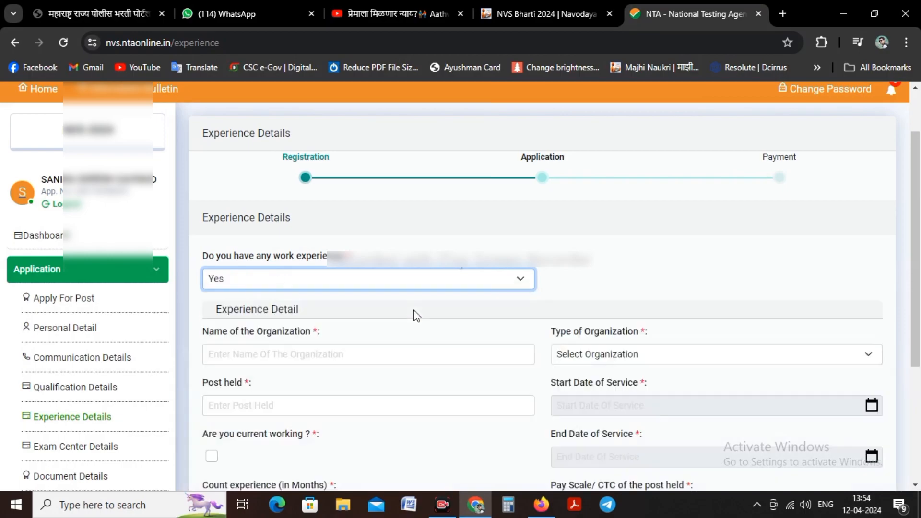
pyautogui.scroll(-1, 413, 310)
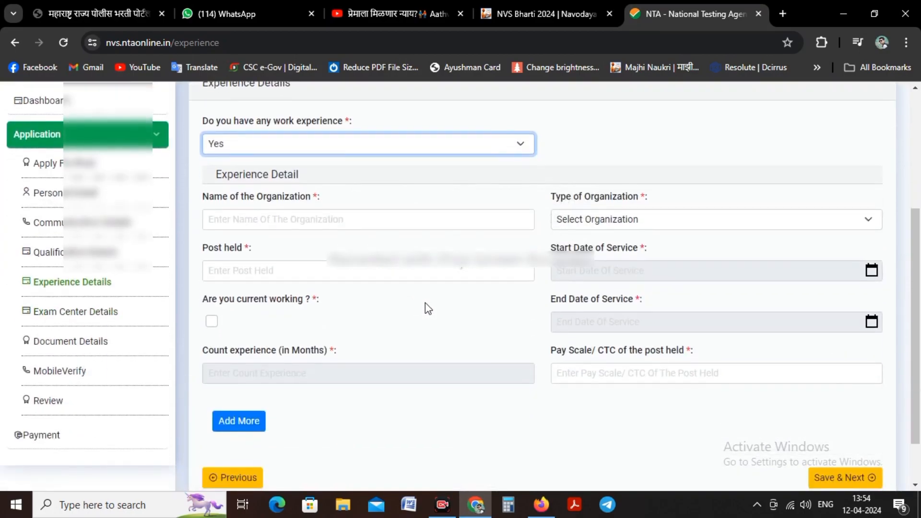
pyautogui.click(277, 225)
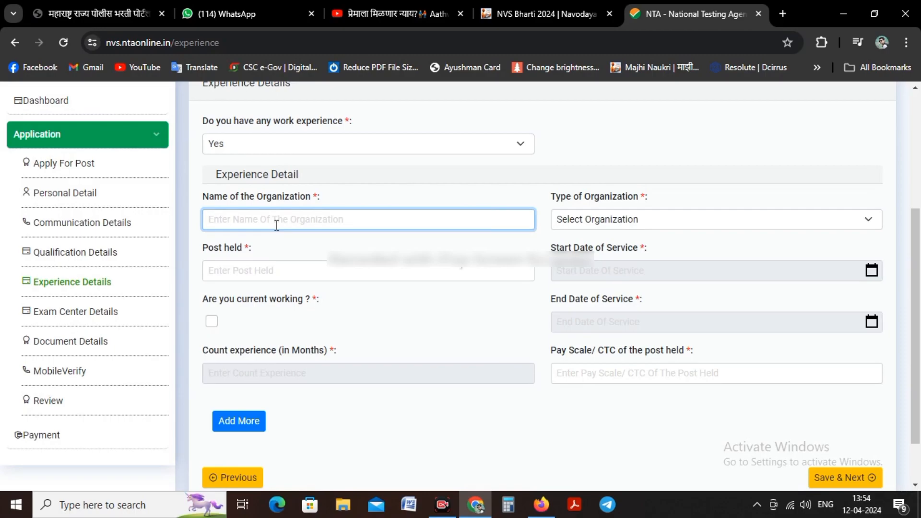
pyautogui.write('CAMMAND')
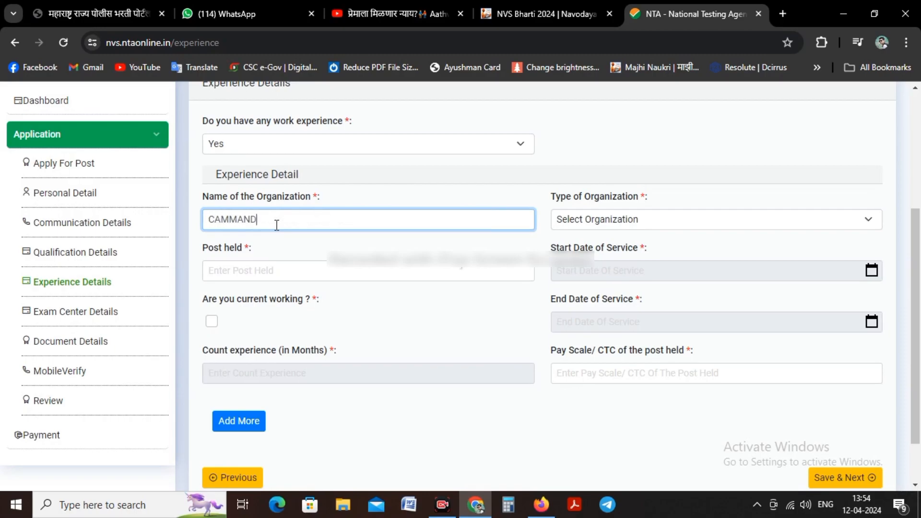
pyautogui.write('O ACADEMY PATGAON')
# Step: Set organization type Private, post Clerk, start date 24-03-2021, then save the experience details
pyautogui.click(644, 219)
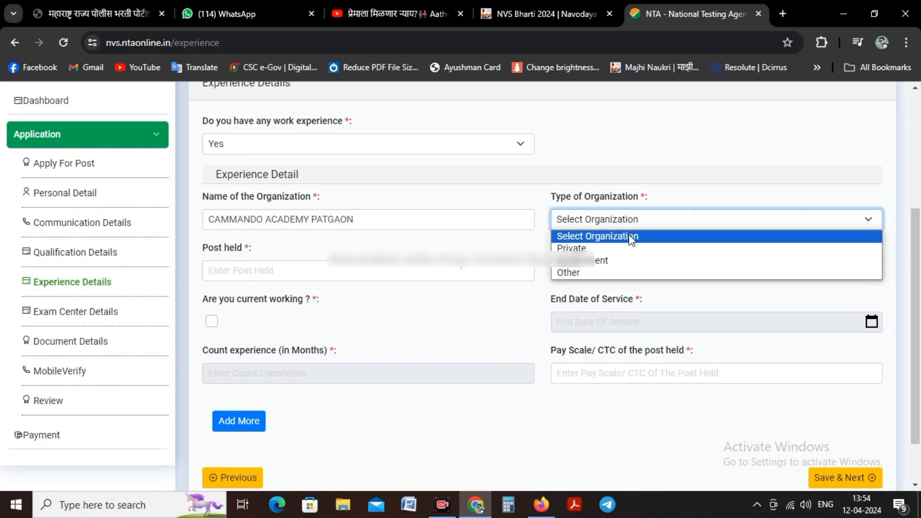
pyautogui.click(600, 248)
pyautogui.click(264, 270)
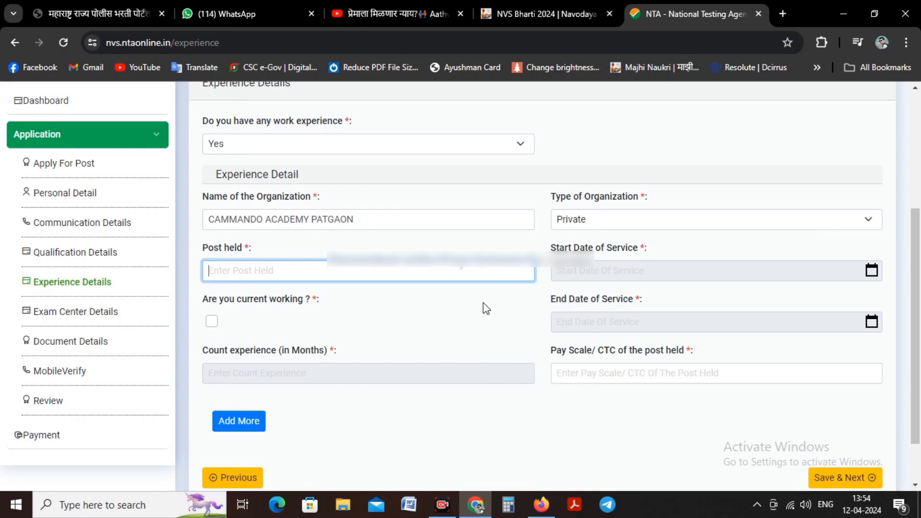
pyautogui.write('Clerk')
pyautogui.click(871, 271)
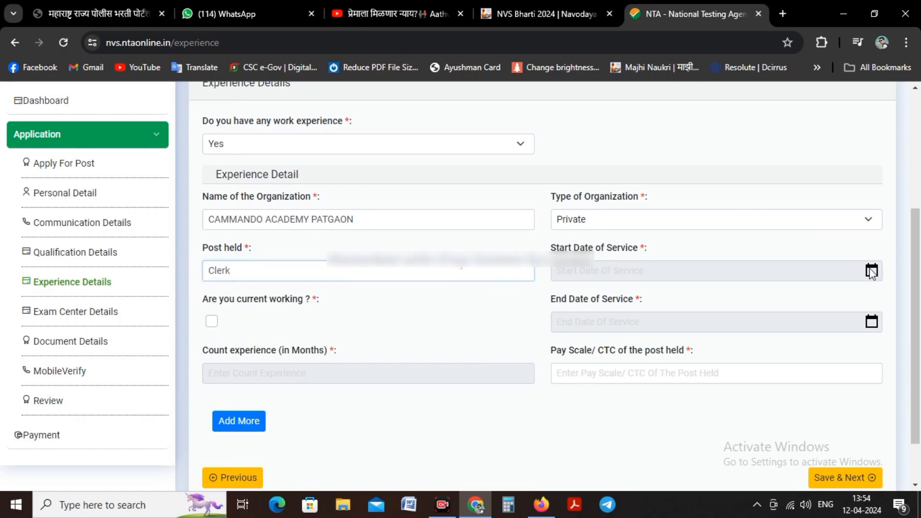
pyautogui.click(870, 271)
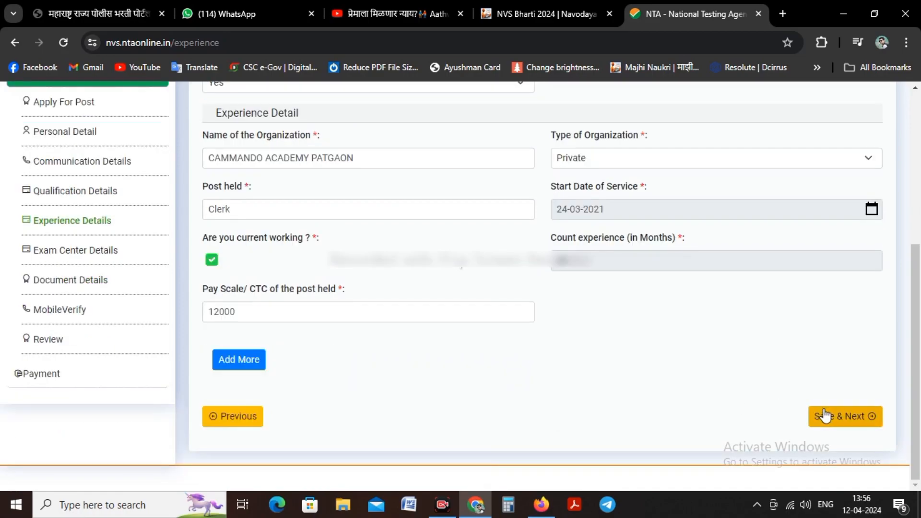
pyautogui.click(828, 416)
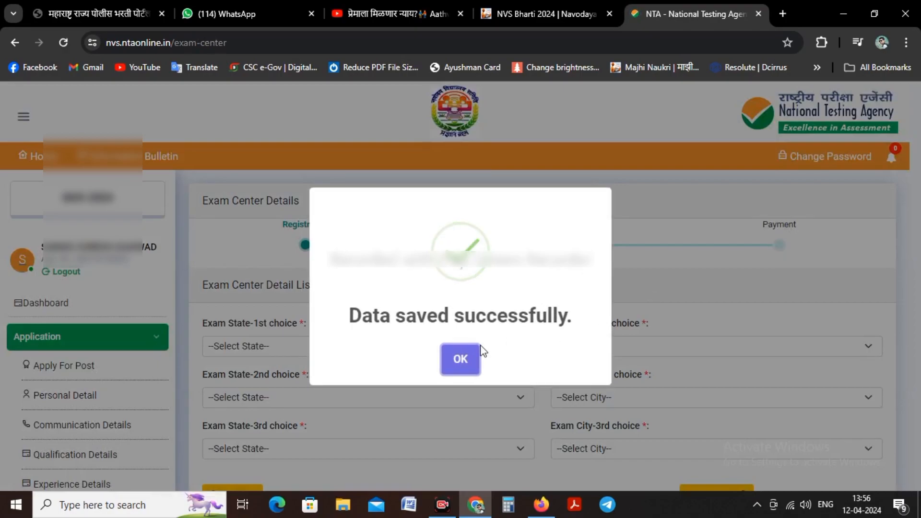
# Step: Set MAHARASHTRA as the first, second and third exam-centre state choices
pyautogui.click(468, 358)
pyautogui.scroll(-4, 491, 292)
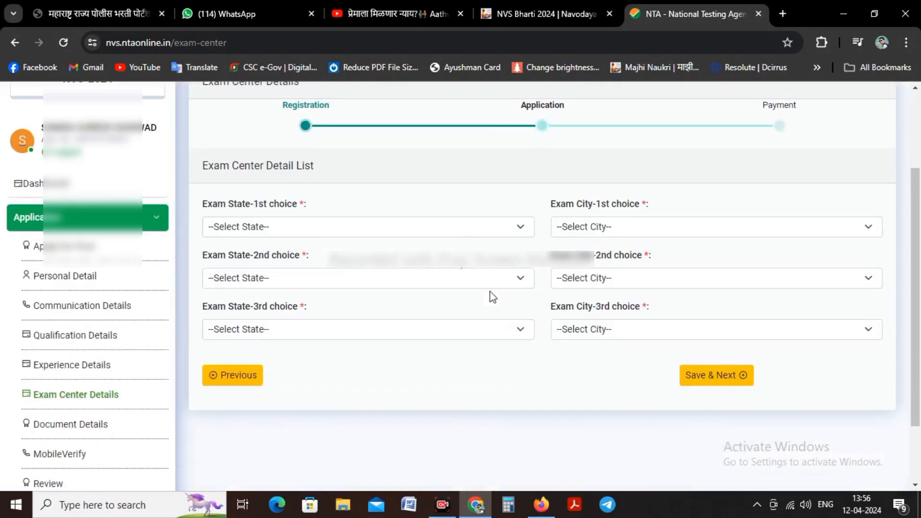
pyautogui.click(276, 214)
pyautogui.scroll(-4, 278, 300)
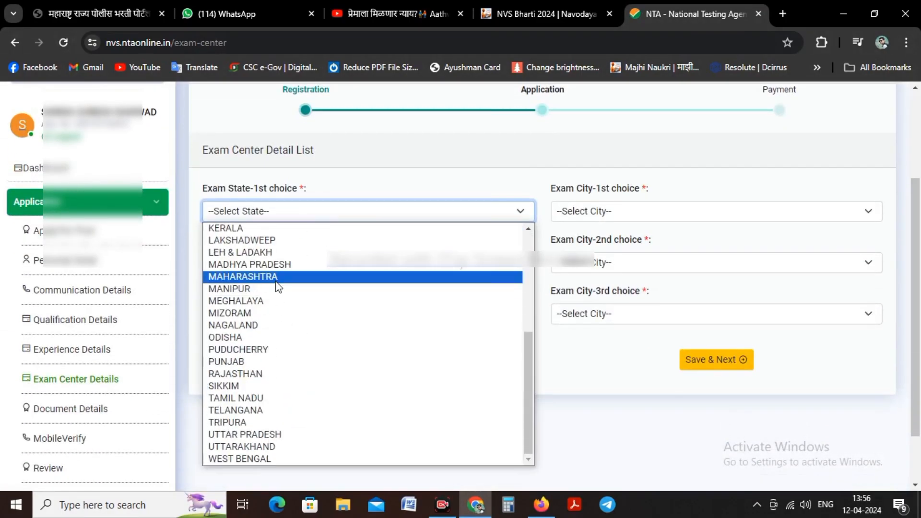
pyautogui.click(278, 276)
pyautogui.click(647, 211)
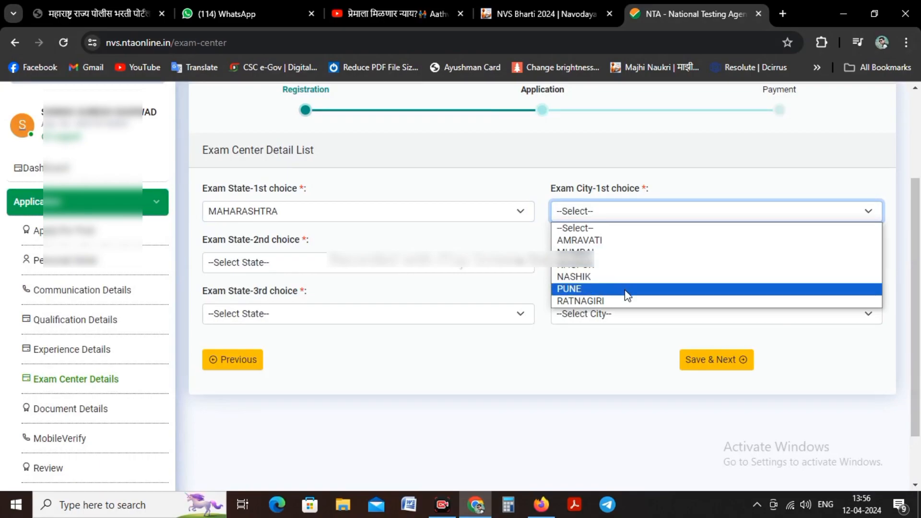
pyautogui.click(284, 264)
pyautogui.scroll(-4, 276, 191)
pyautogui.click(287, 73)
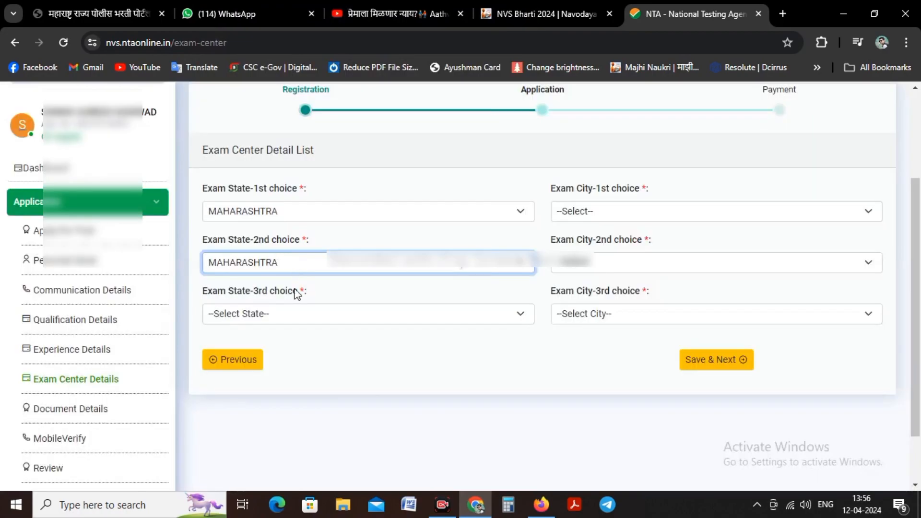
pyautogui.click(304, 315)
pyautogui.scroll(-4, 283, 216)
pyautogui.click(283, 115)
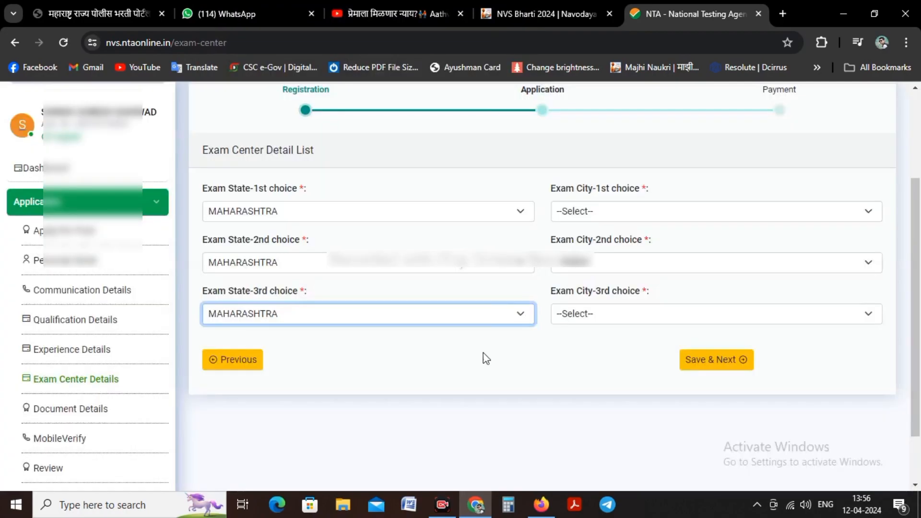
# Step: Choose PUNE as the first and MUMBAI as the second exam city
pyautogui.click(617, 212)
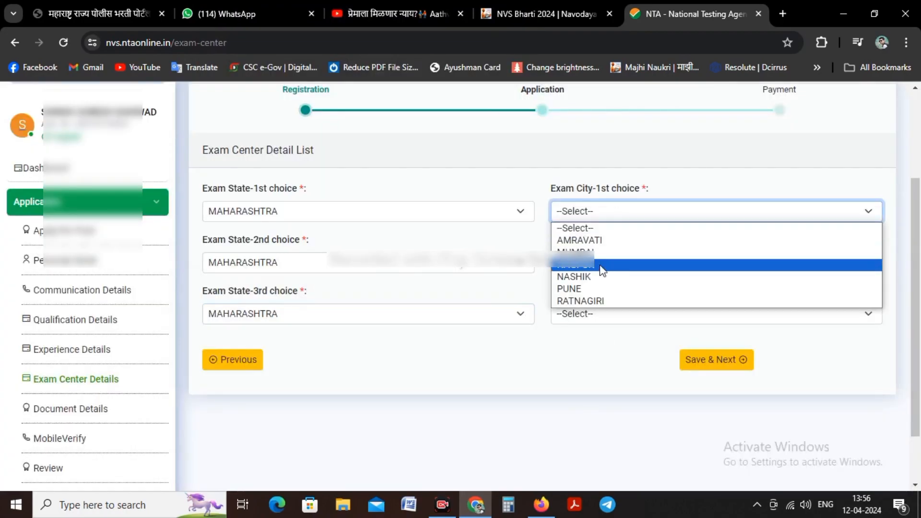
pyautogui.click(583, 288)
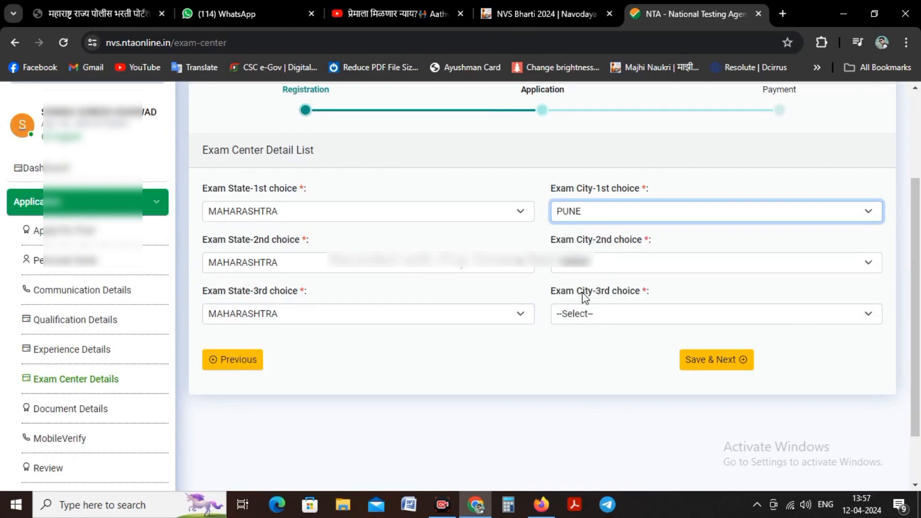
pyautogui.click(605, 266)
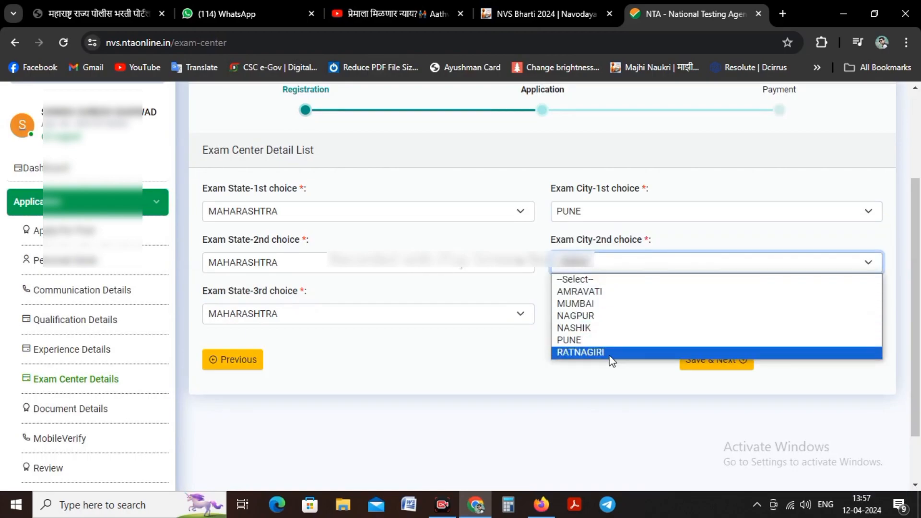
pyautogui.click(614, 307)
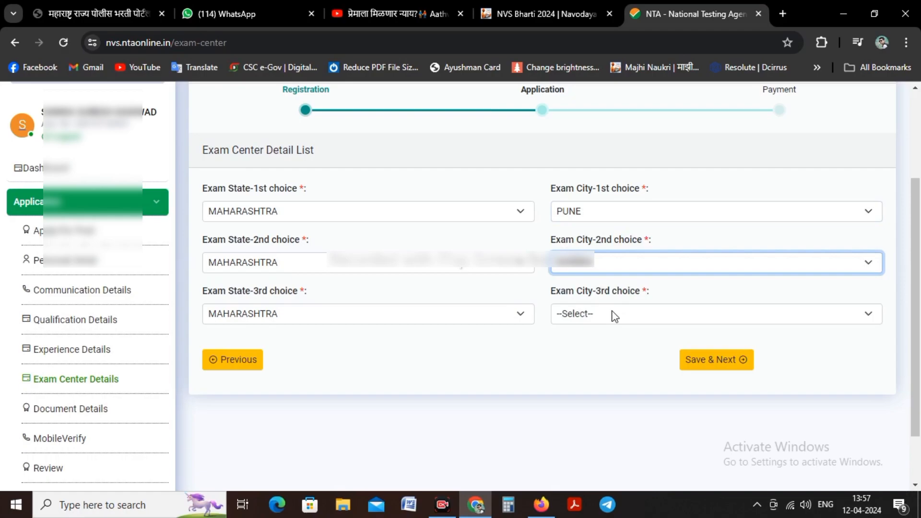
pyautogui.click(615, 315)
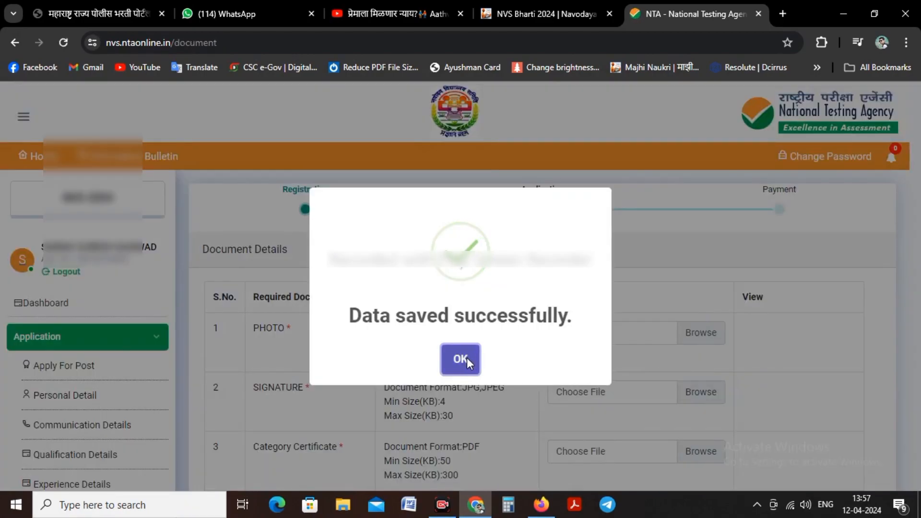
# Step: Dismiss the Data saved confirmation and scroll through the four required document uploads
pyautogui.click(461, 358)
pyautogui.scroll(-4, 455, 309)
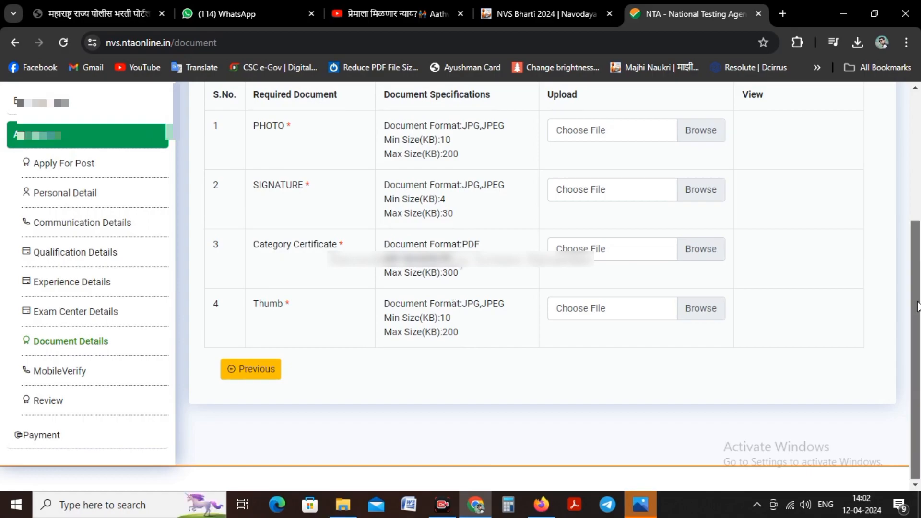
pyautogui.scroll(1, 366, 244)
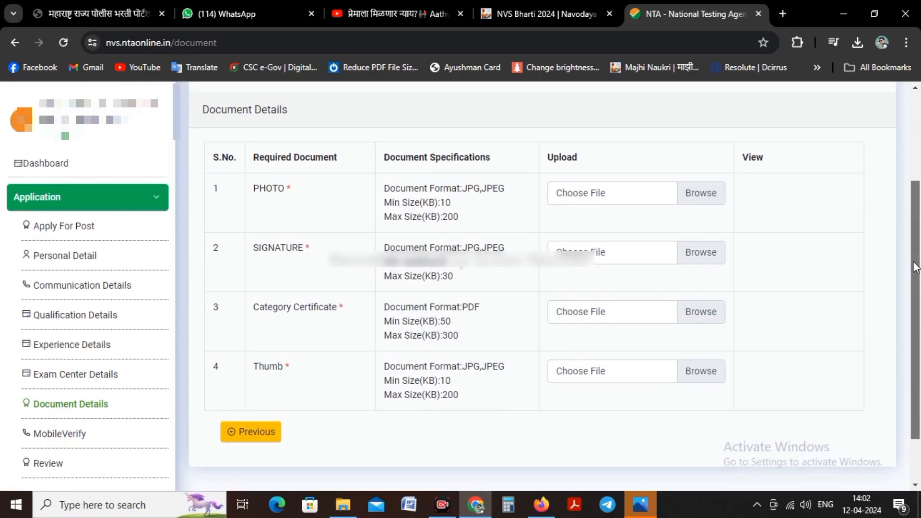
# Step: Upload the applicant's photo file for the PHOTO document and close the photo viewer
pyautogui.click(581, 191)
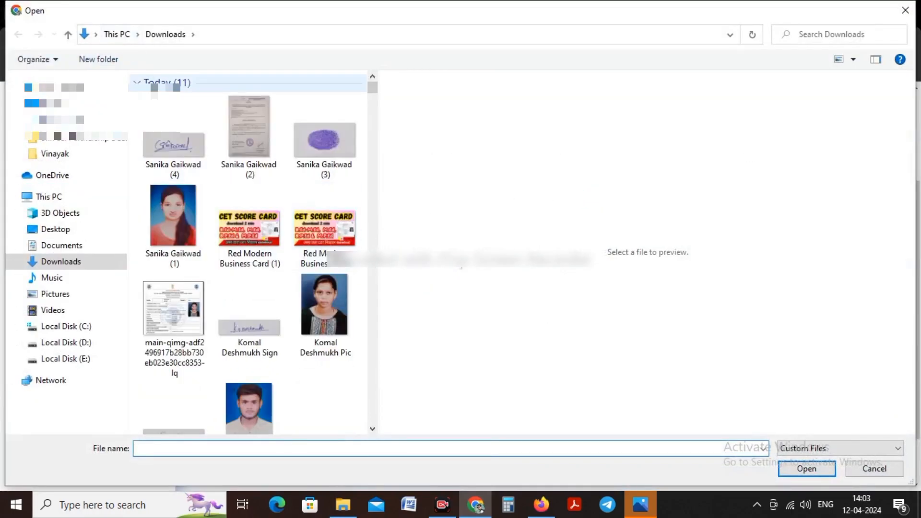
pyautogui.click(853, 59)
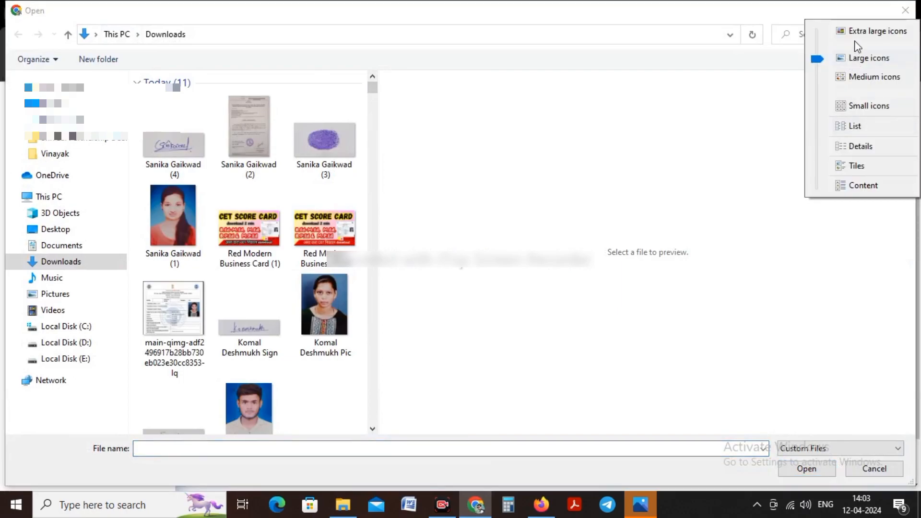
pyautogui.click(866, 77)
pyautogui.click(343, 108)
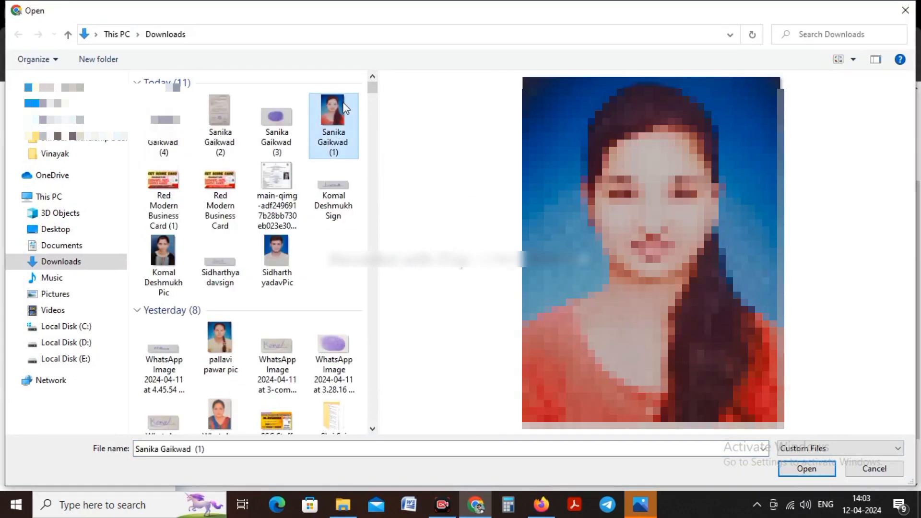
pyautogui.click(806, 468)
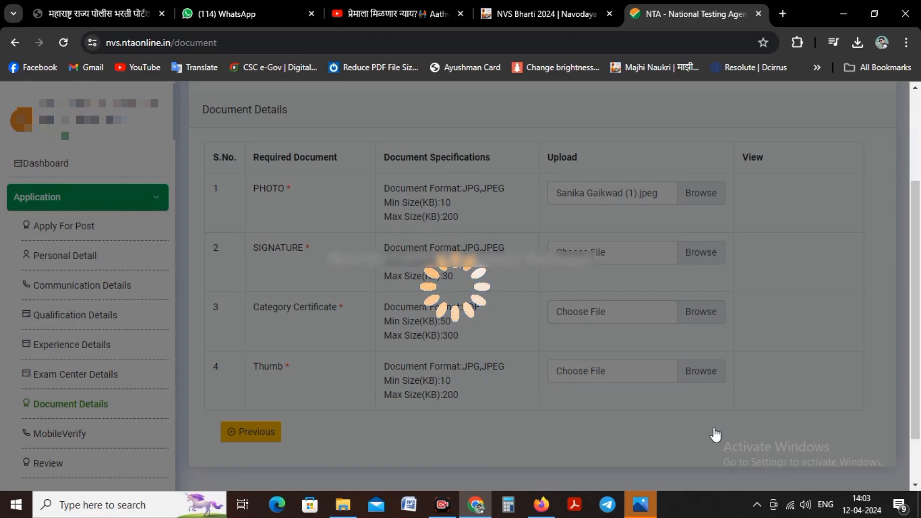
pyautogui.click(640, 504)
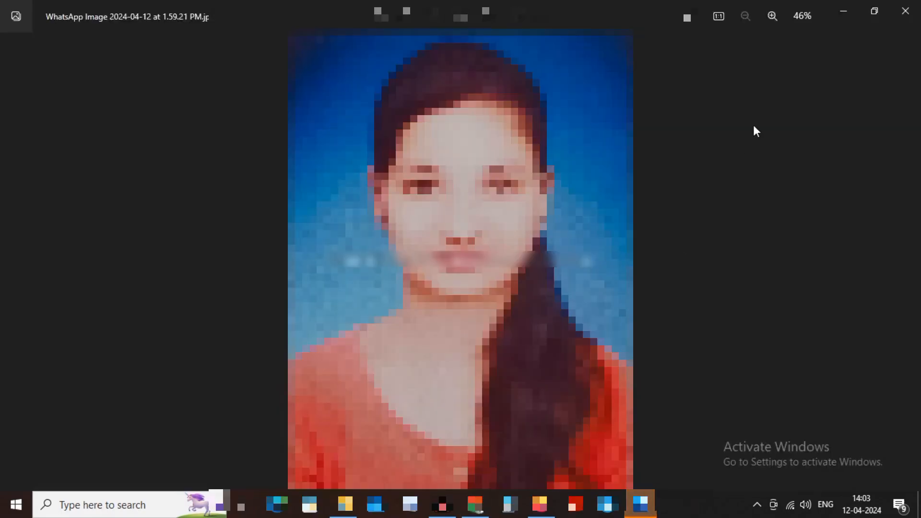
pyautogui.click(905, 10)
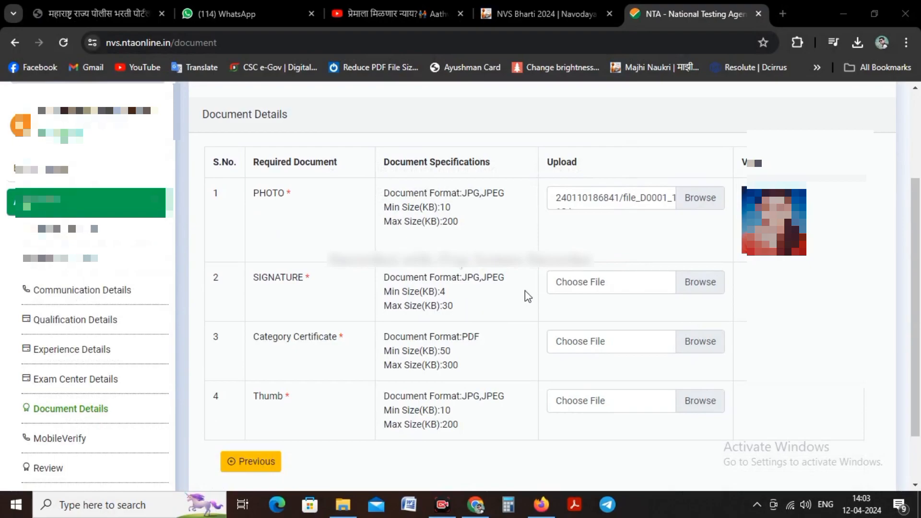
# Step: Upload the applicant's signature image for the SIGNATURE document
pyautogui.click(588, 287)
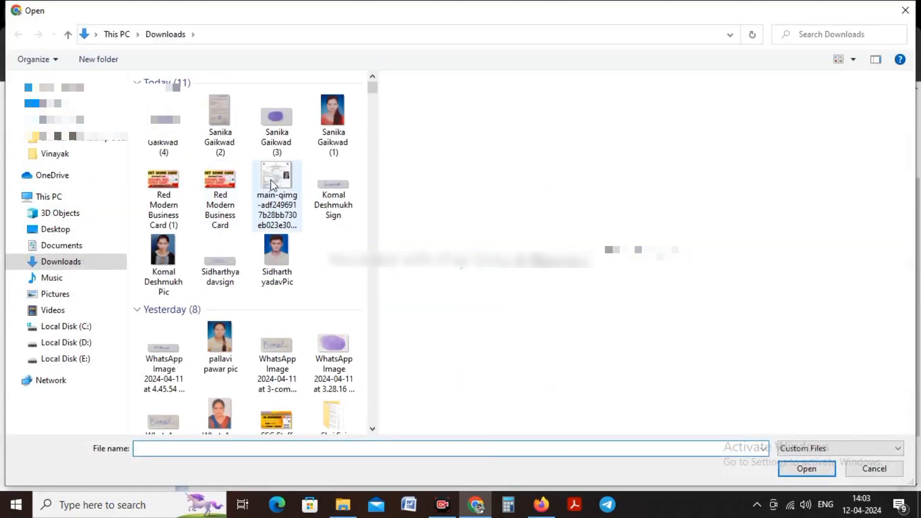
pyautogui.click(166, 139)
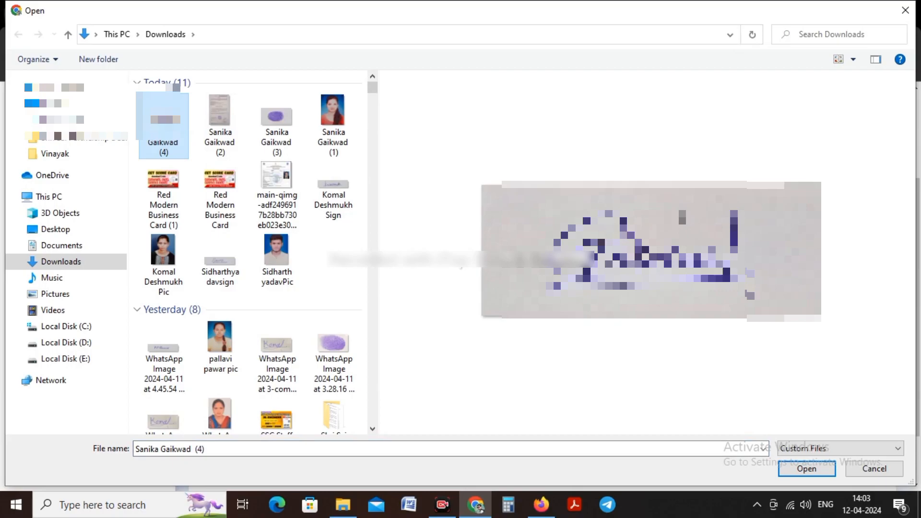
pyautogui.click(805, 469)
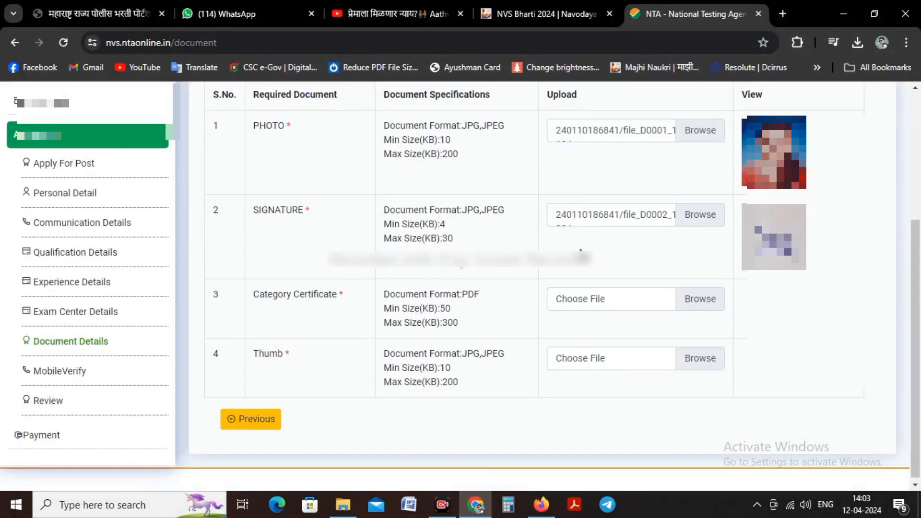
# Step: Try uploading the certificate JPEG as Category Certificate and dismiss the PDF-only error
pyautogui.click(589, 299)
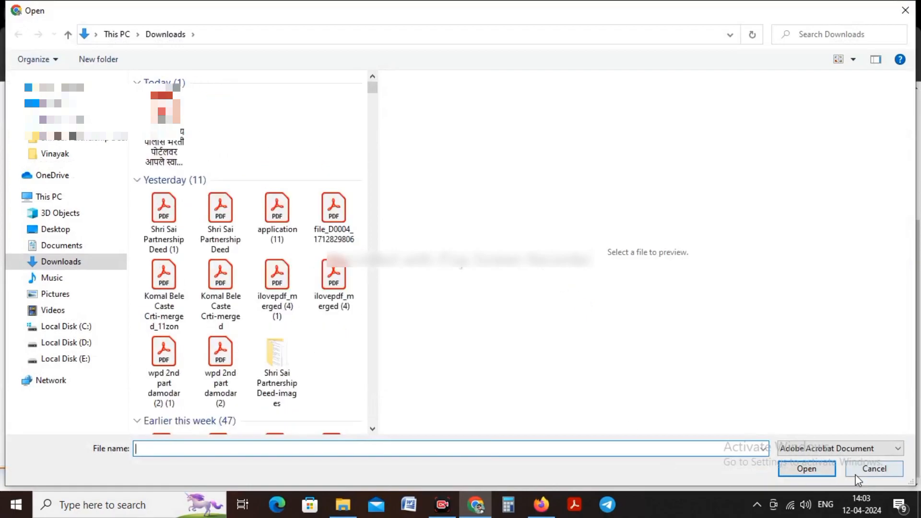
pyautogui.click(842, 449)
pyautogui.click(842, 472)
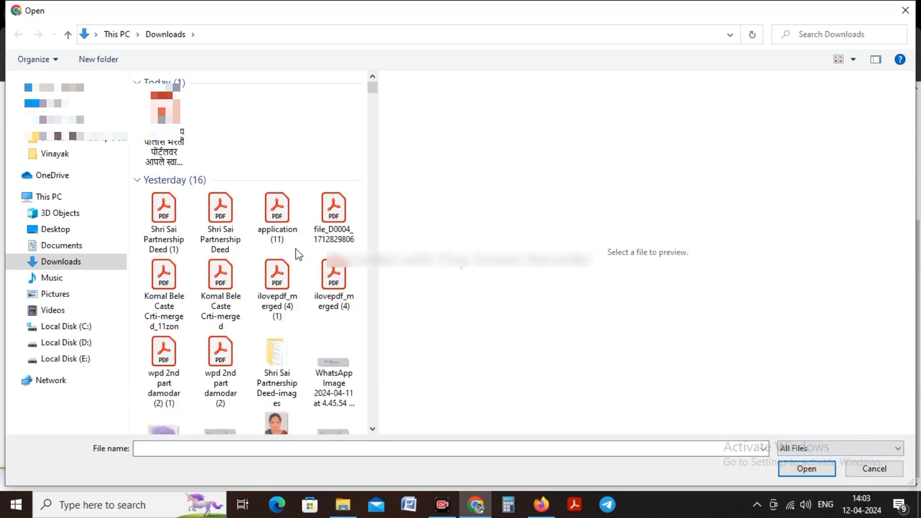
pyautogui.click(220, 144)
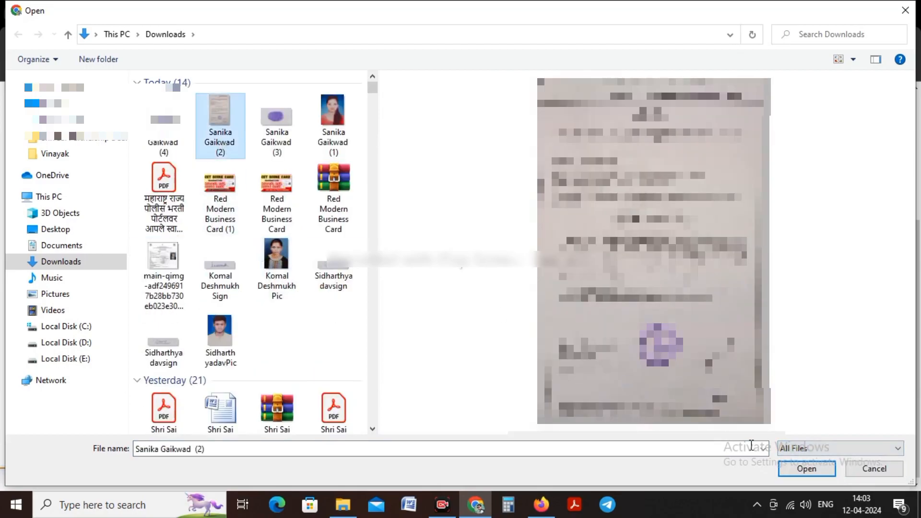
pyautogui.click(805, 467)
pyautogui.click(469, 349)
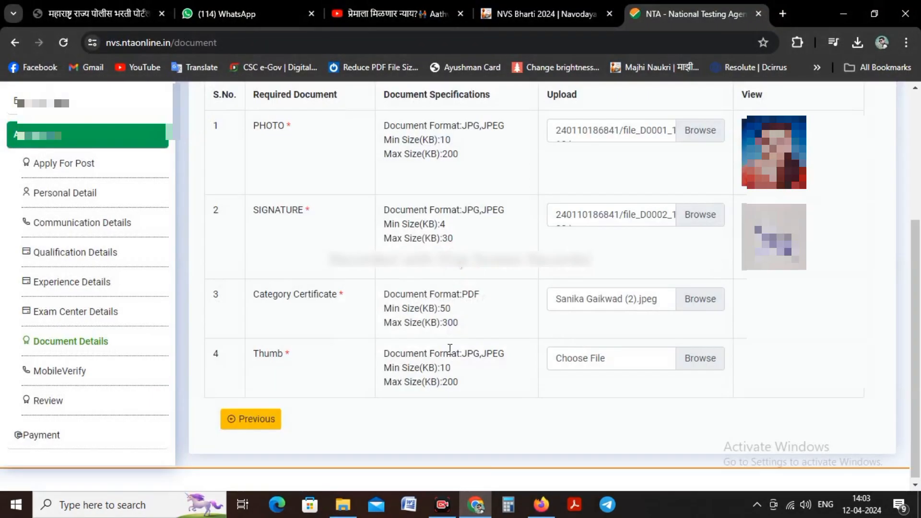
# Step: Upload the thumb impression image for the Thumb document and open a new browser tab
pyautogui.click(597, 362)
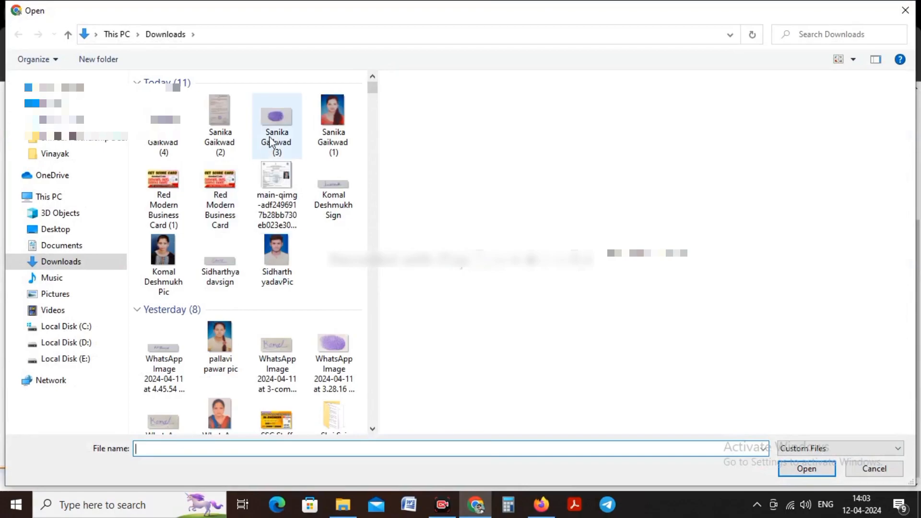
pyautogui.click(277, 125)
pyautogui.click(819, 471)
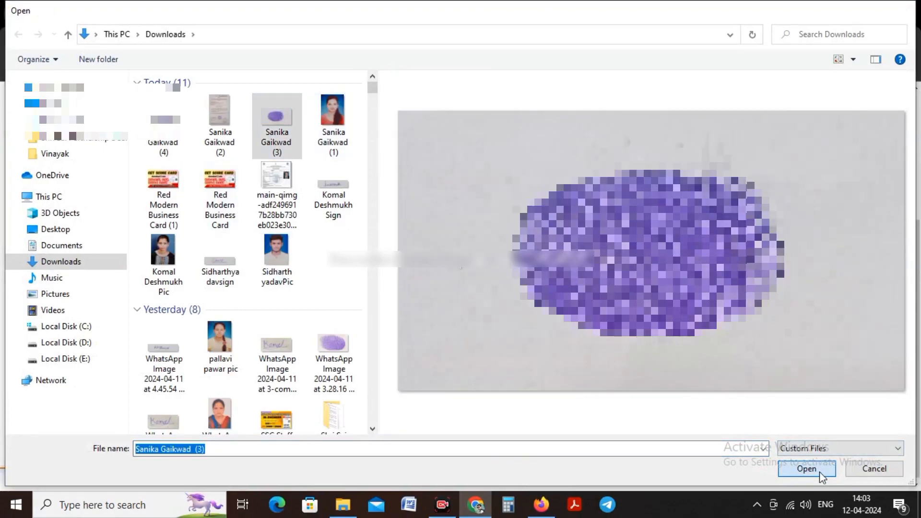
pyautogui.scroll(-5, 557, 364)
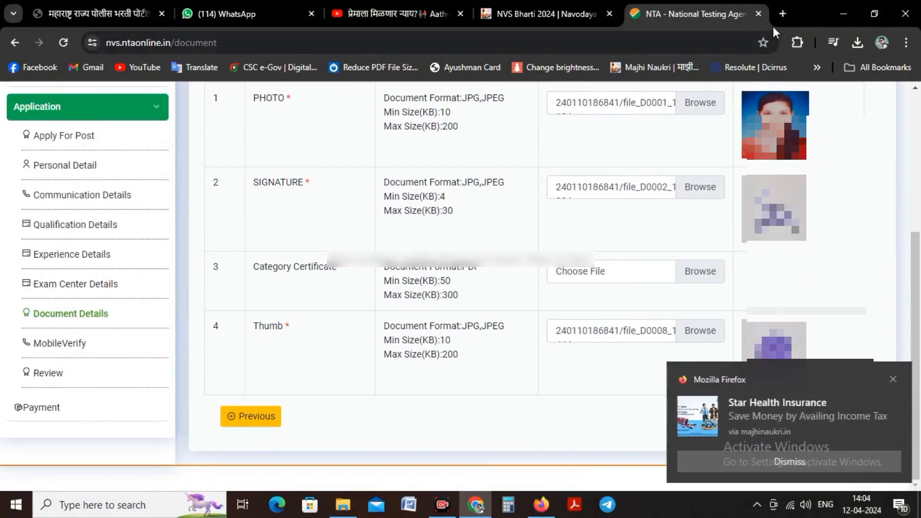
pyautogui.click(783, 13)
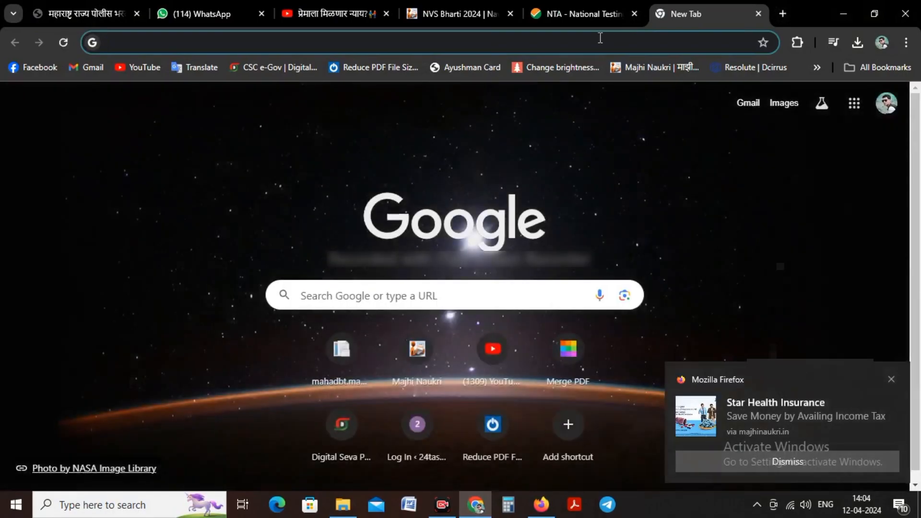
# Step: Search Google for 'image to pdf' and open iLovePDF's Convert JPG to PDF page
pyautogui.click(600, 37)
pyautogui.write('im')
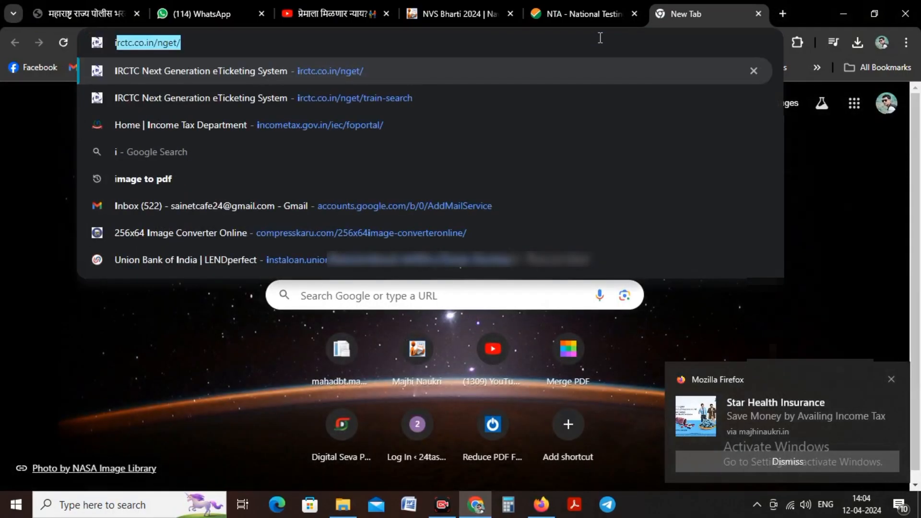
pyautogui.press('Down')
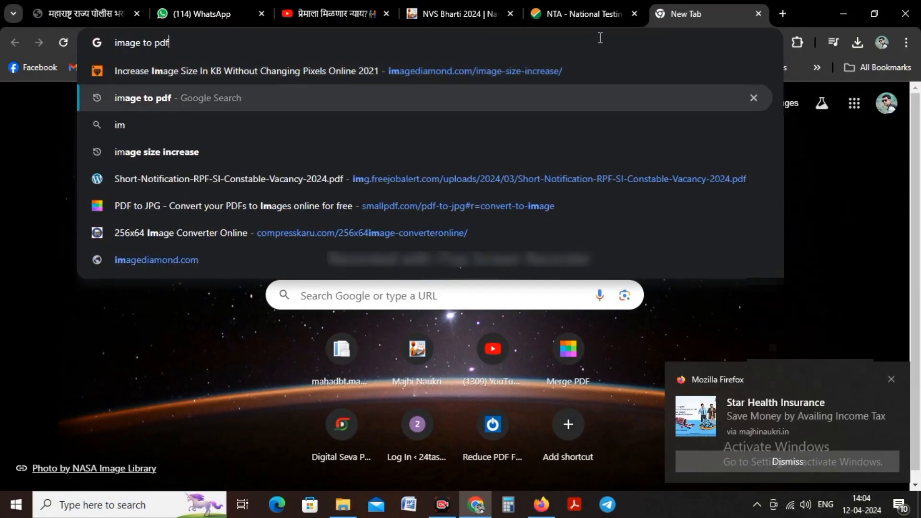
pyautogui.press('Return')
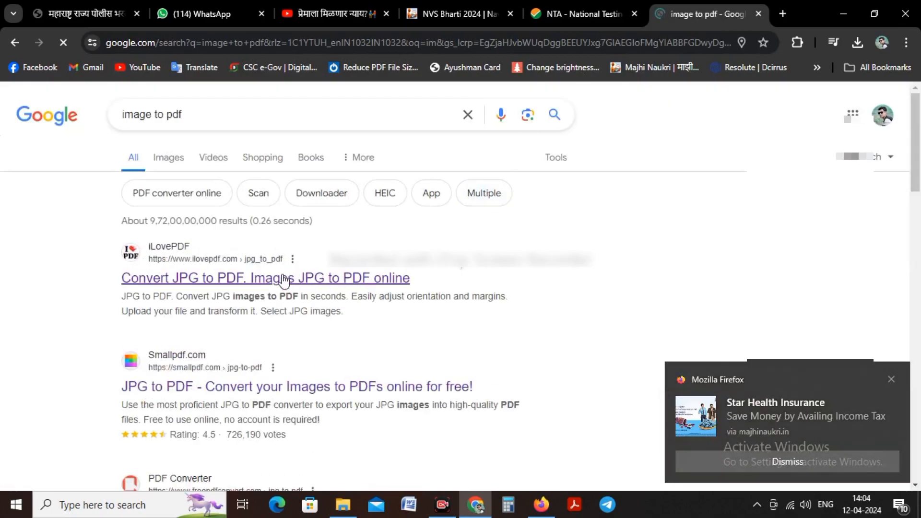
pyautogui.click(247, 278)
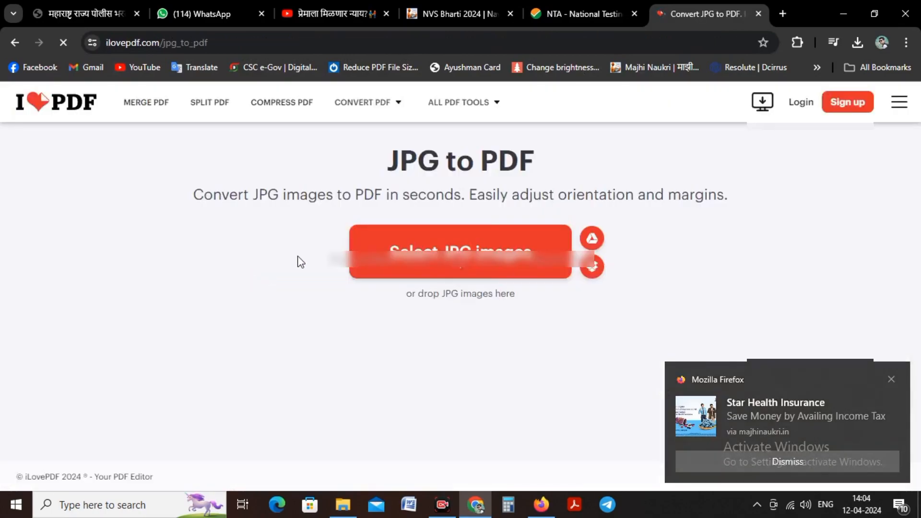
# Step: Load the category certificate JPEG into iLovePDF and convert it to PDF
pyautogui.click(446, 243)
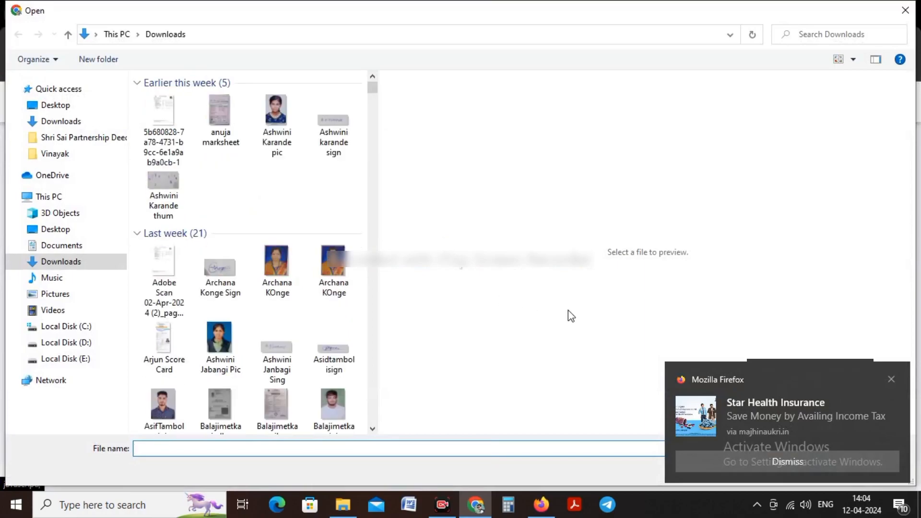
pyautogui.click(891, 379)
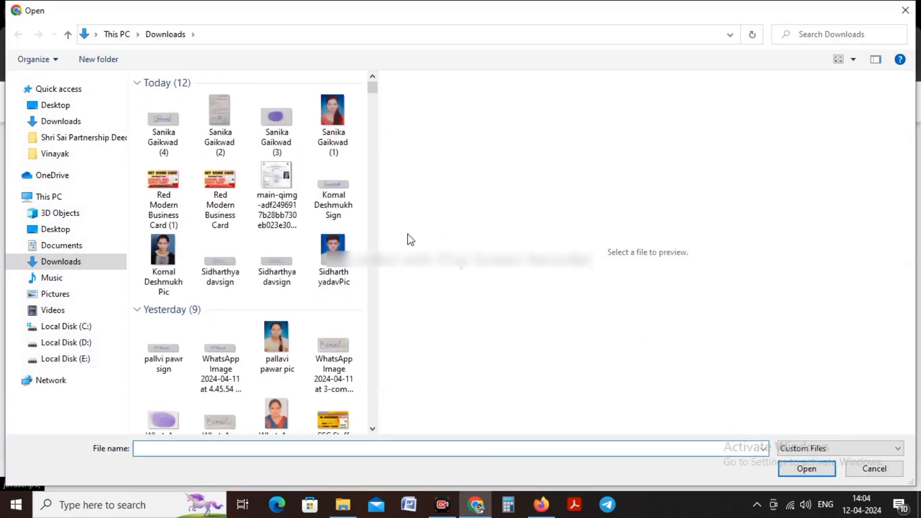
pyautogui.click(229, 126)
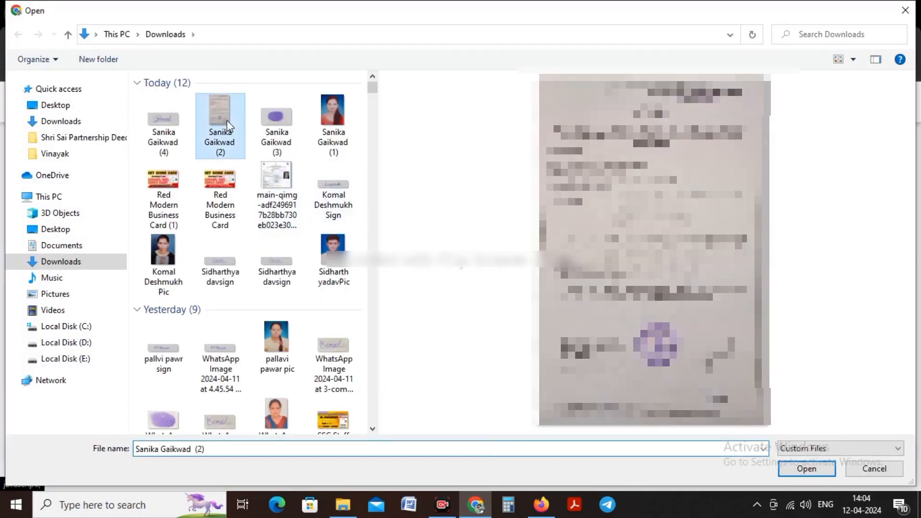
pyautogui.click(810, 467)
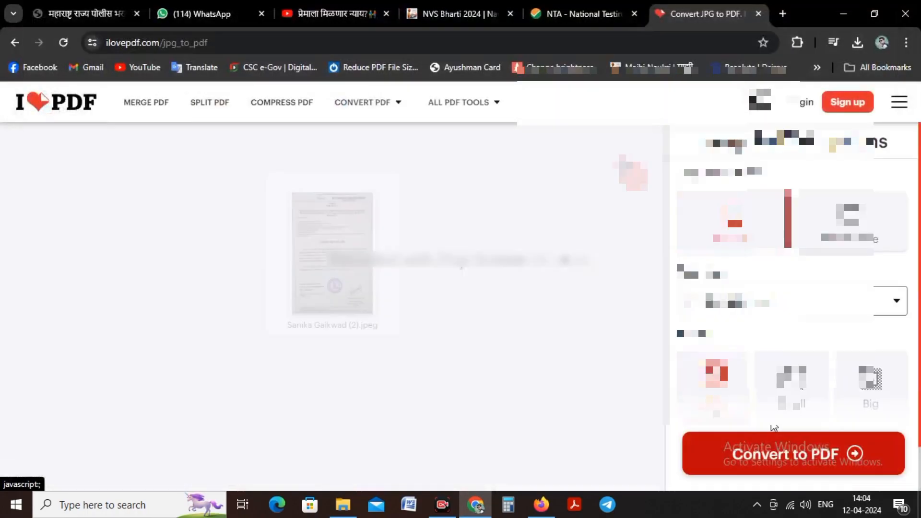
pyautogui.click(777, 454)
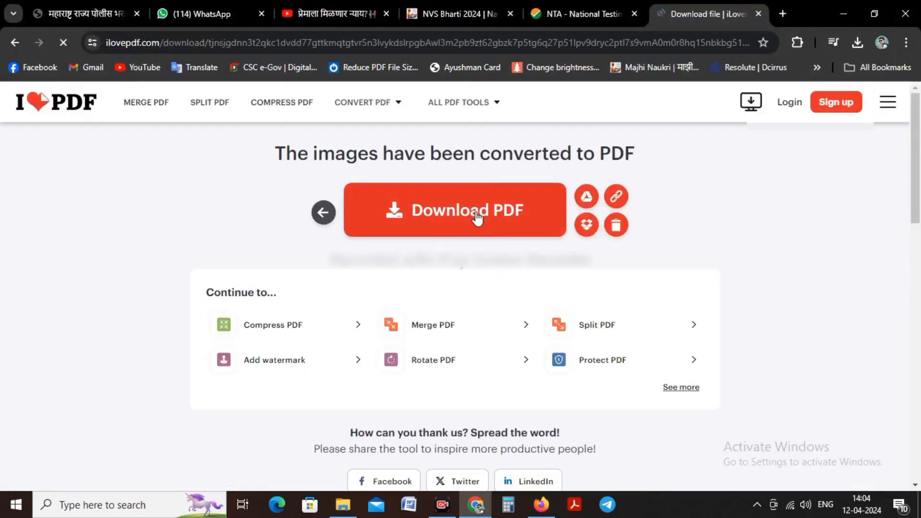
# Step: Save the converted PDF to Downloads and return to the NTA Category Certificate upload
pyautogui.click(470, 209)
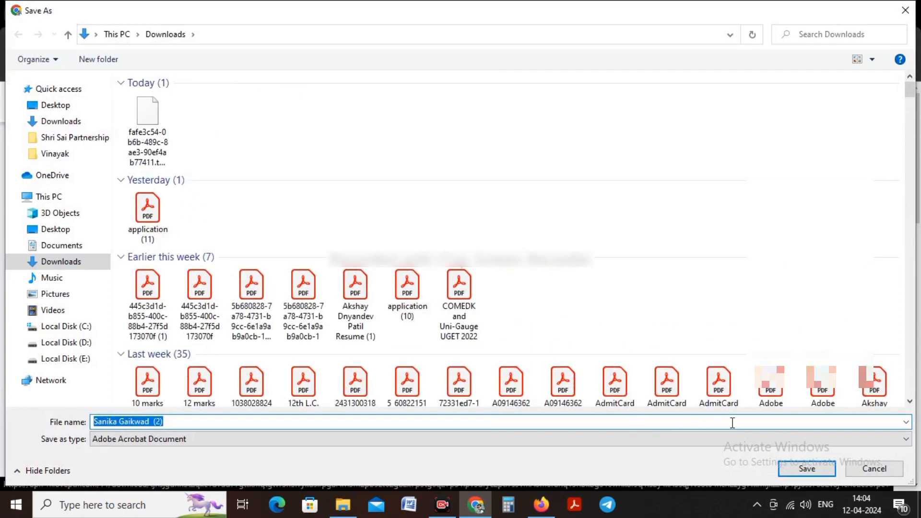
pyautogui.click(809, 466)
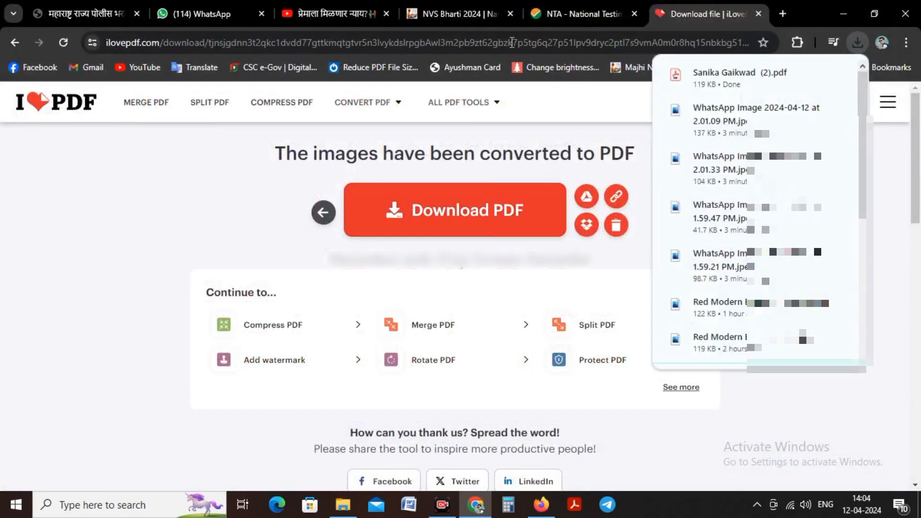
pyautogui.click(567, 9)
pyautogui.click(584, 271)
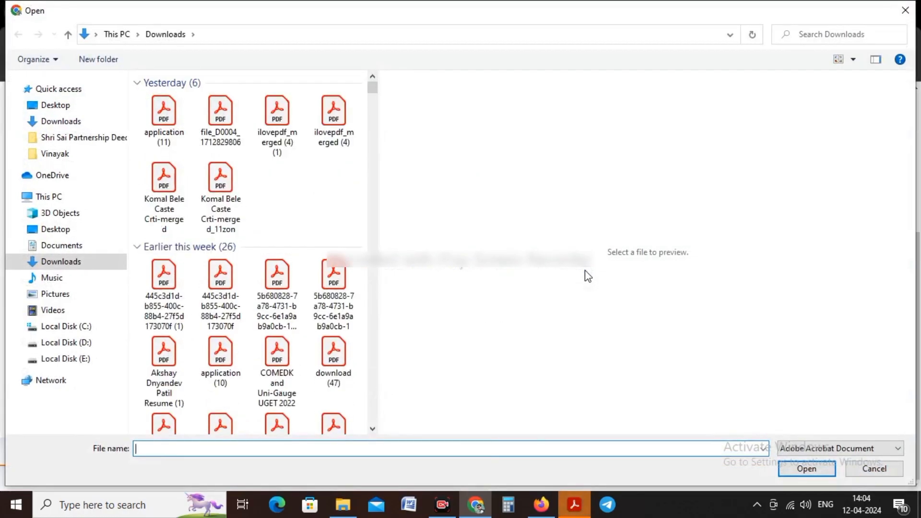
# Step: Upload the converted certificate PDF as Category Certificate and submit the Document Details
pyautogui.click(164, 124)
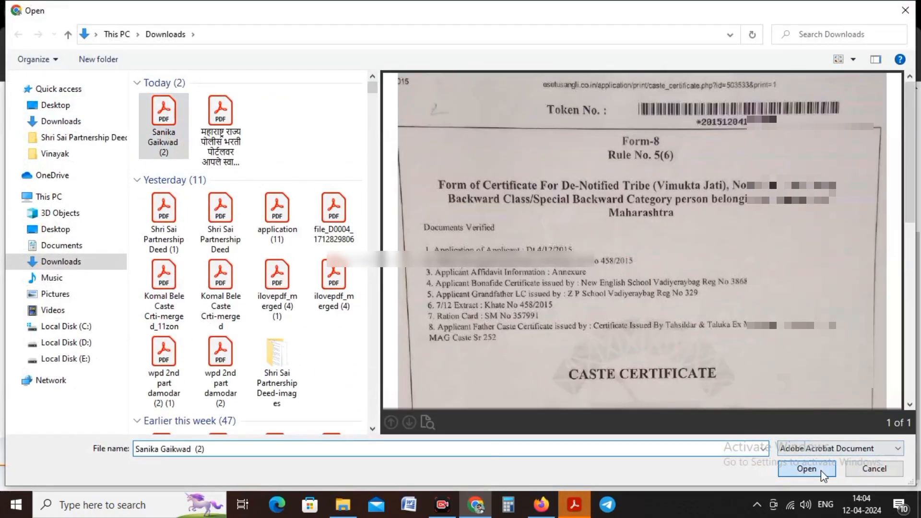
pyautogui.click(823, 474)
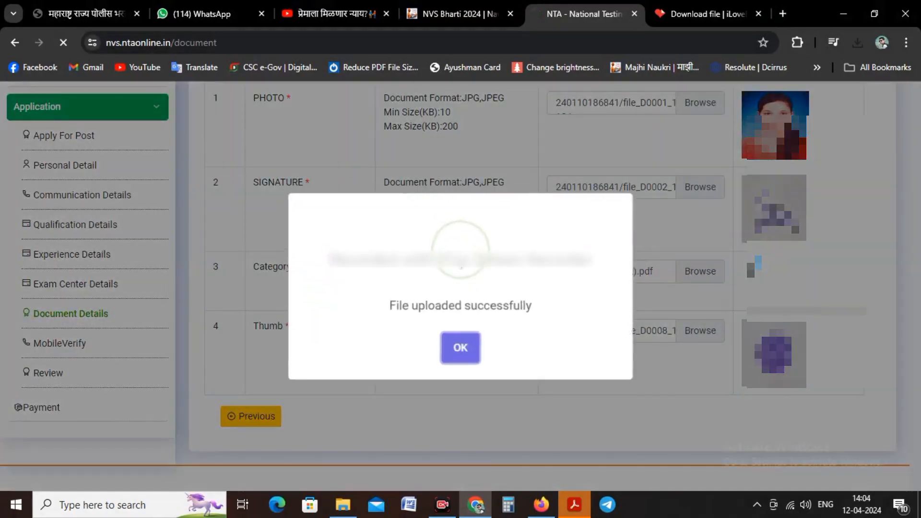
pyautogui.click(460, 347)
pyautogui.scroll(-3, 705, 280)
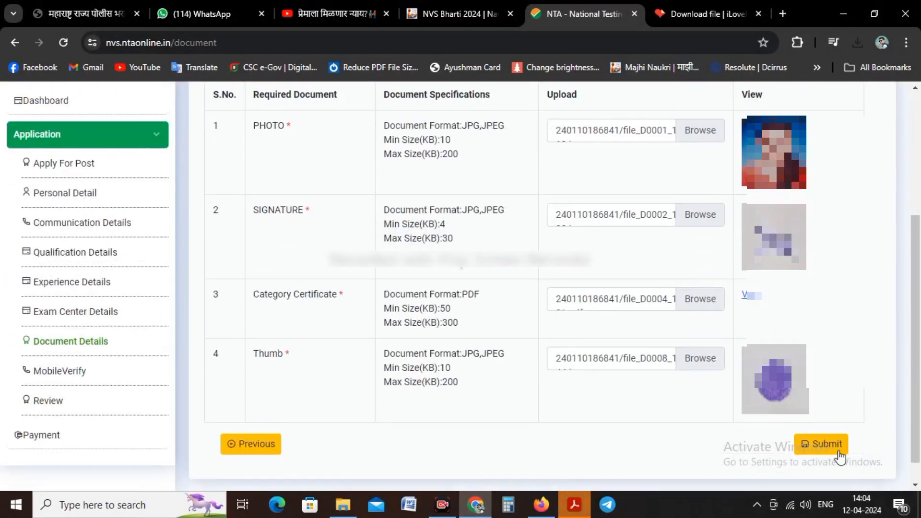
pyautogui.click(823, 444)
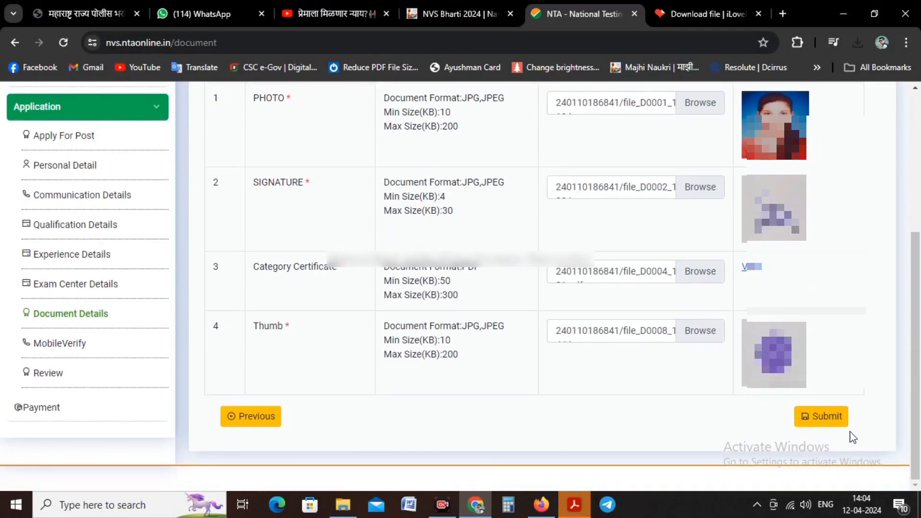
pyautogui.click(837, 416)
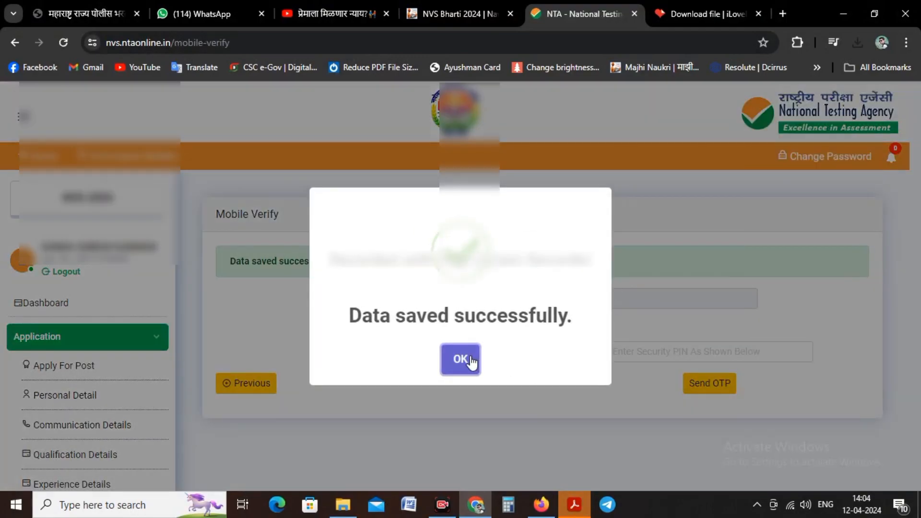
# Step: Dismiss the saved-data confirmation, enter the captcha Security PIN and request a mobile OTP
pyautogui.click(470, 359)
pyautogui.scroll(-5, 499, 286)
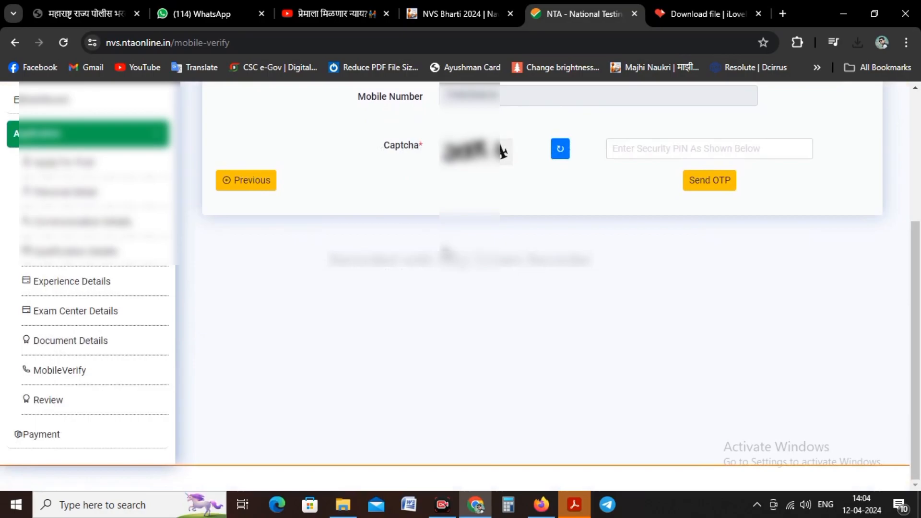
pyautogui.scroll(3, 499, 148)
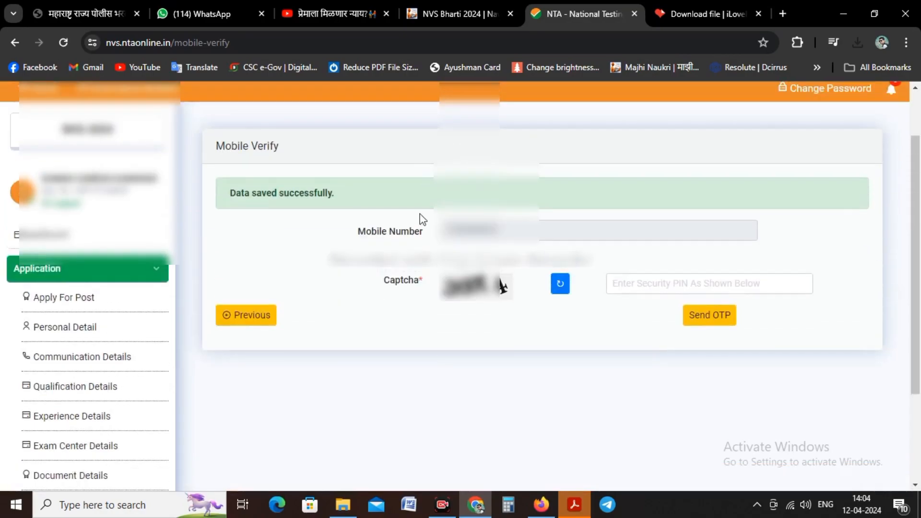
pyautogui.click(647, 289)
pyautogui.write('36974')
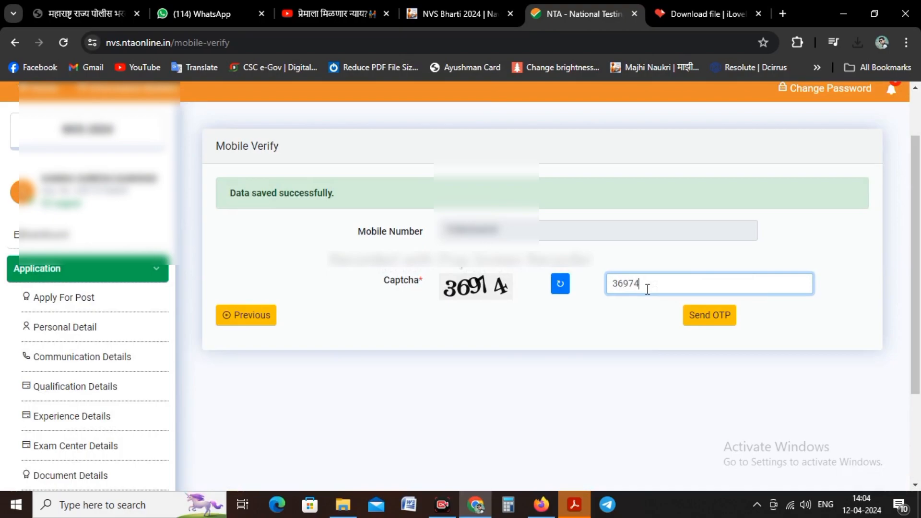
pyautogui.click(718, 317)
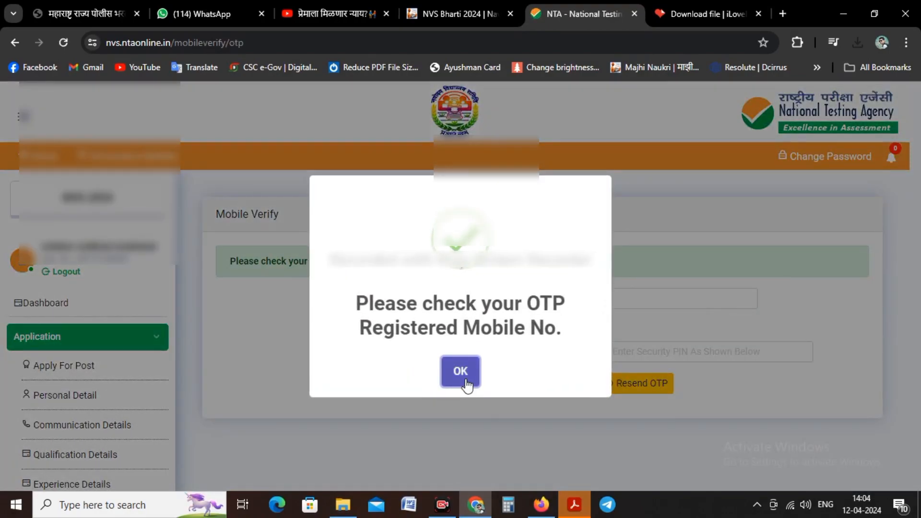
pyautogui.click(465, 379)
pyautogui.click(495, 300)
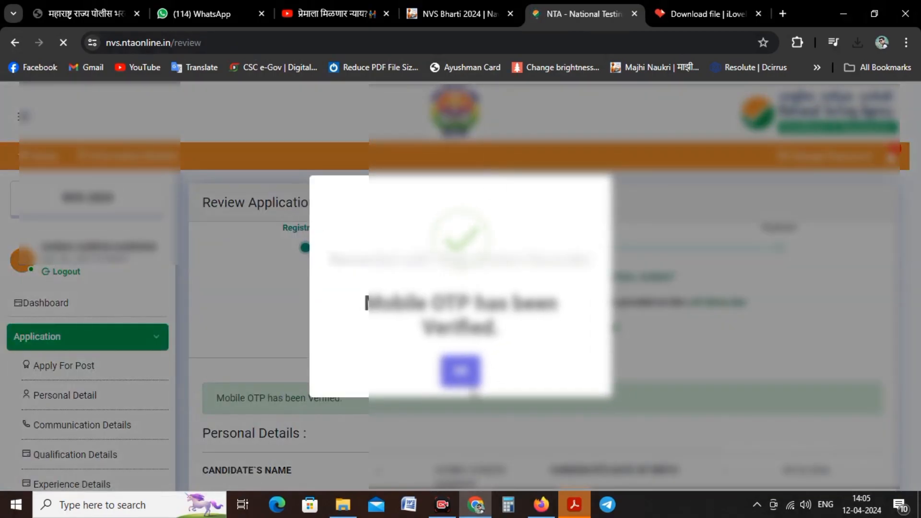
# Step: Verify the mobile OTP, review the full application summary, and choose Final Submit
pyautogui.click(462, 379)
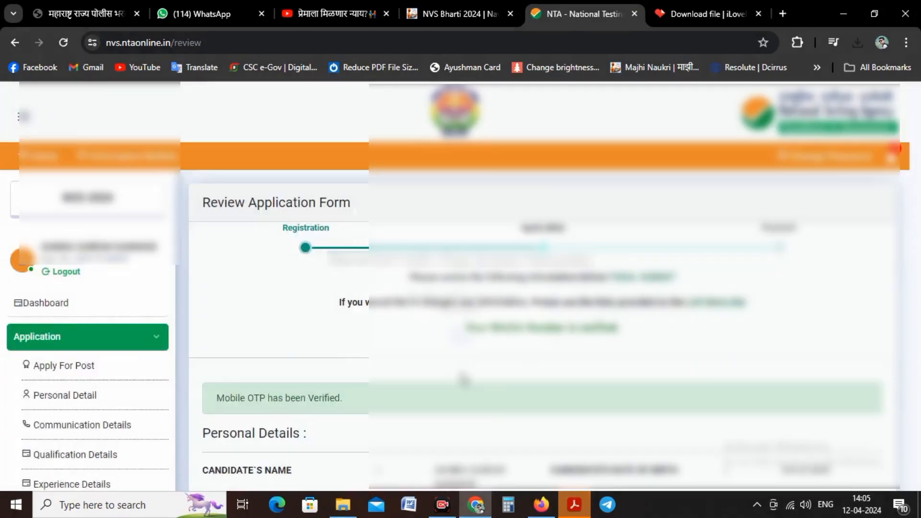
pyautogui.scroll(-5, 502, 277)
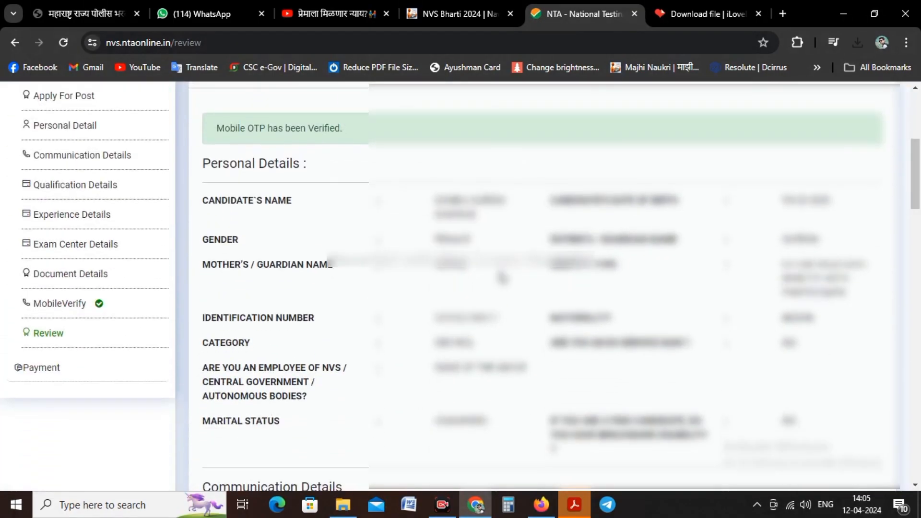
pyautogui.scroll(-1, 904, 191)
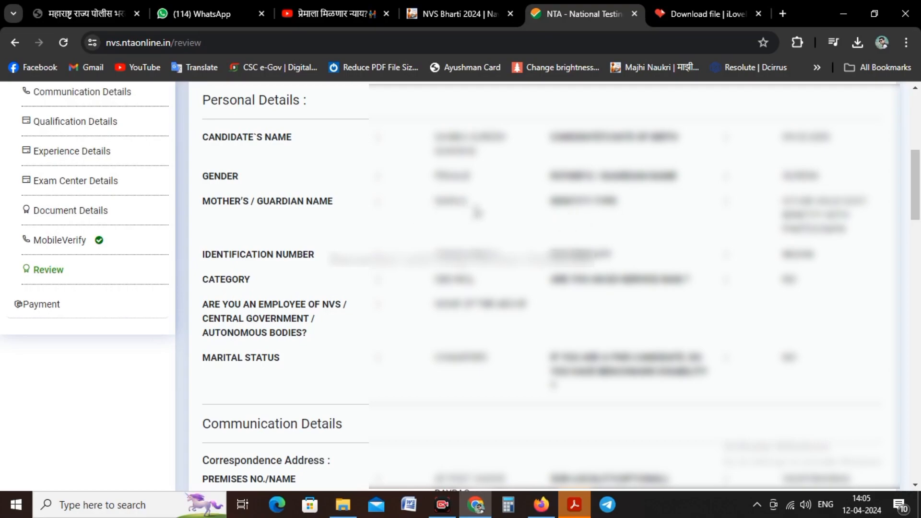
pyautogui.scroll(-1, 455, 269)
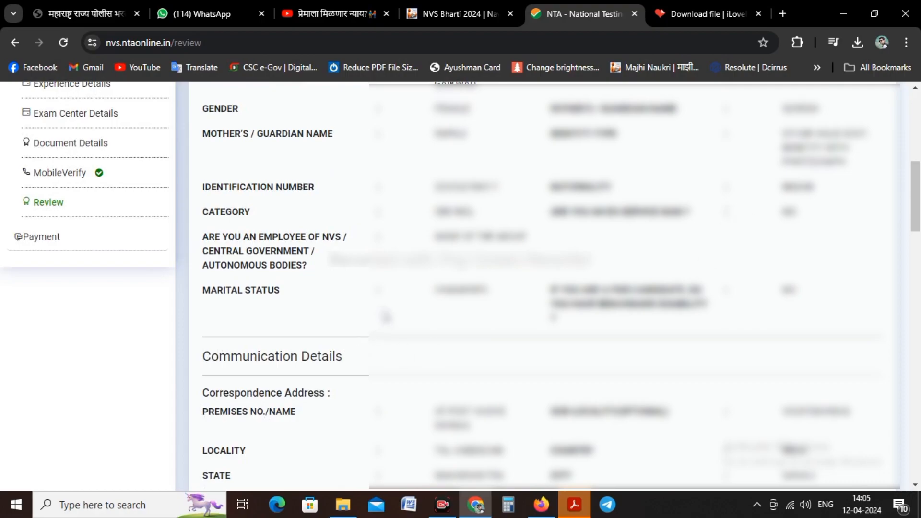
pyautogui.scroll(-4, 386, 314)
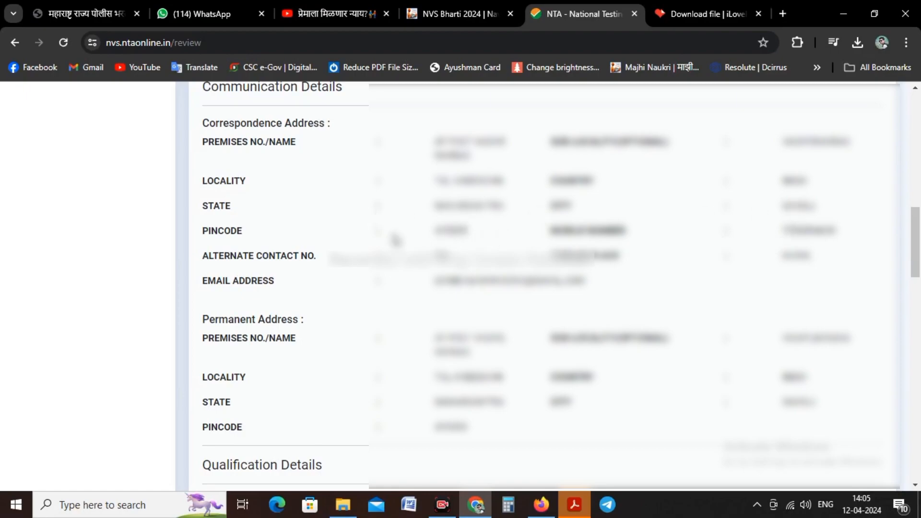
pyautogui.scroll(-1, 397, 237)
pyautogui.scroll(-5, 583, 210)
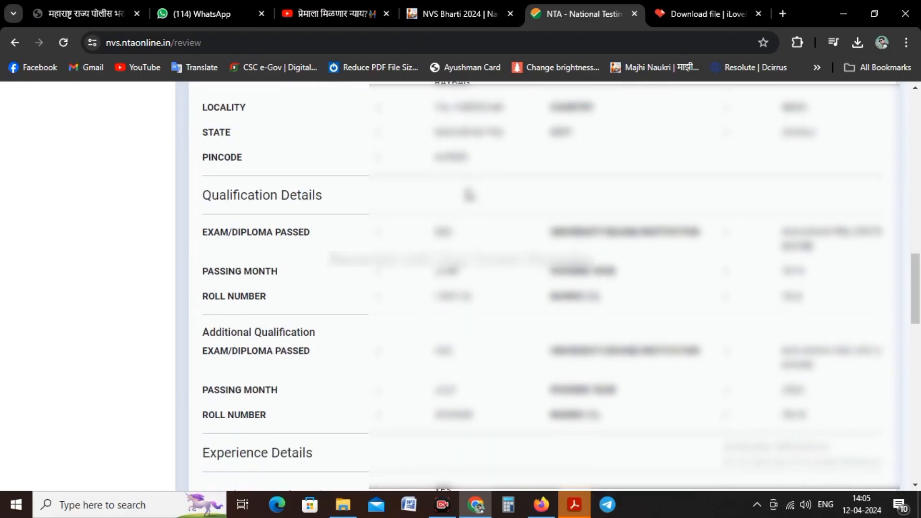
pyautogui.scroll(-10, 222, 177)
pyautogui.click(818, 415)
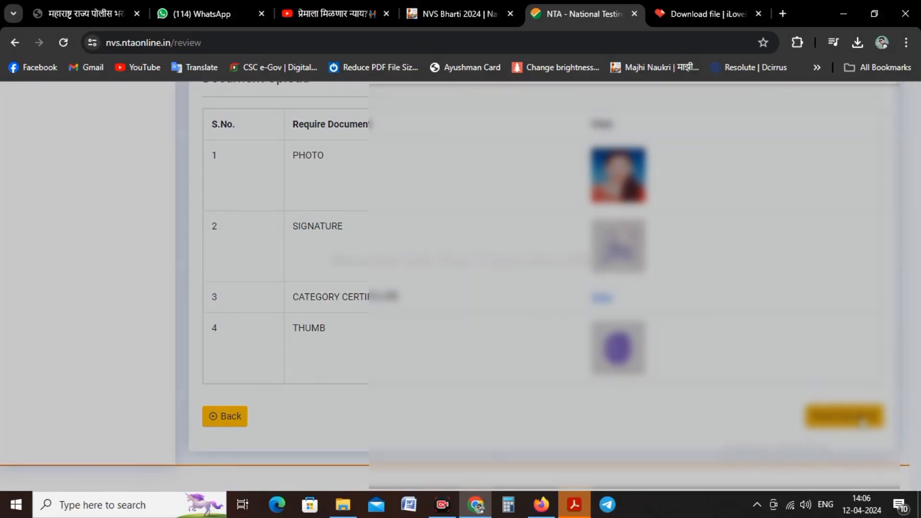
# Step: Confirm the final submission of the application and dismiss the success message
pyautogui.click(532, 228)
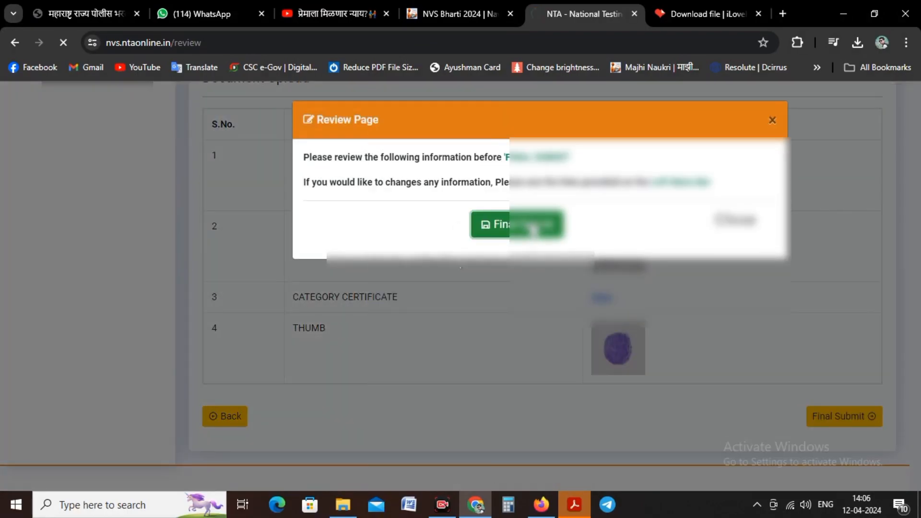
pyautogui.click(460, 373)
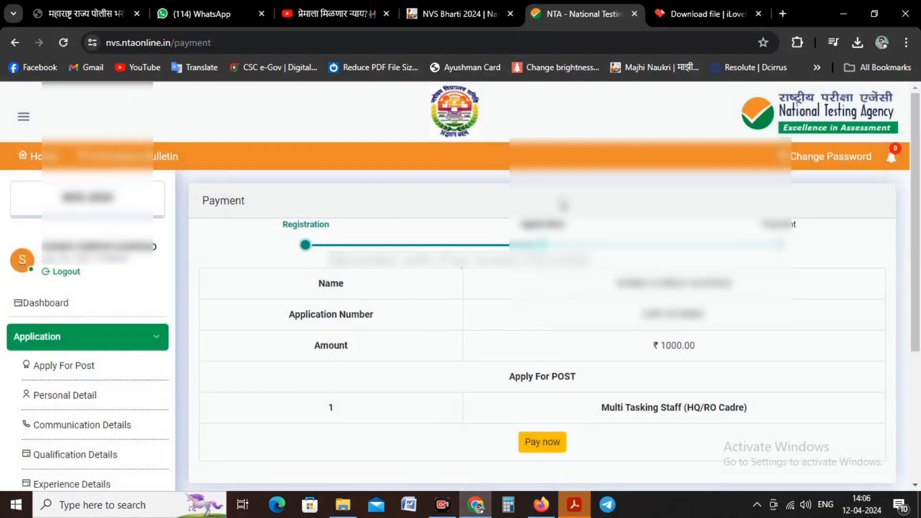
pyautogui.scroll(-1, 528, 372)
# Step: Start paying the ₹1000 fee with HDFC as the payment bank
pyautogui.click(555, 375)
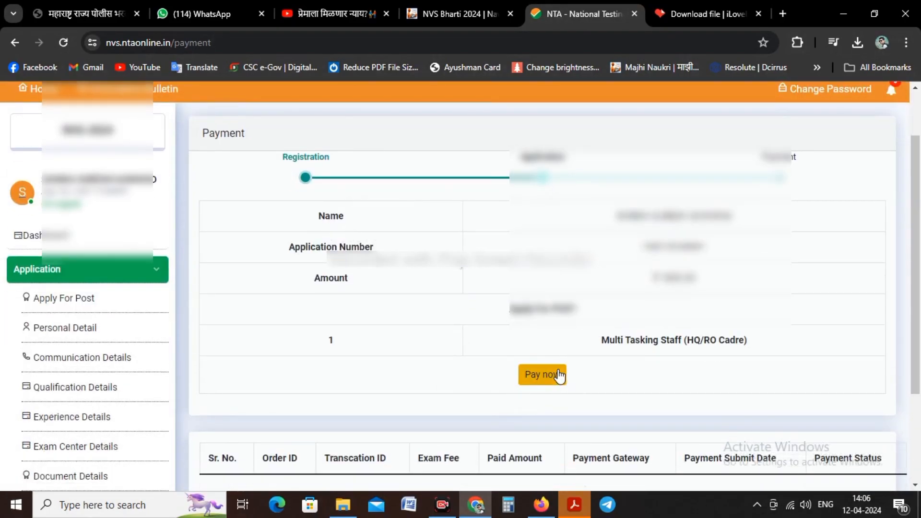
pyautogui.scroll(-3, 556, 338)
pyautogui.click(556, 304)
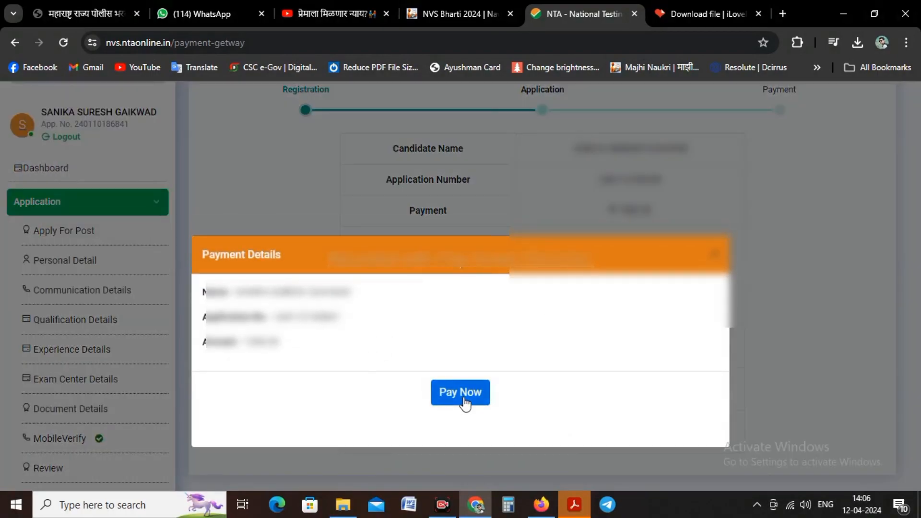
pyautogui.click(464, 404)
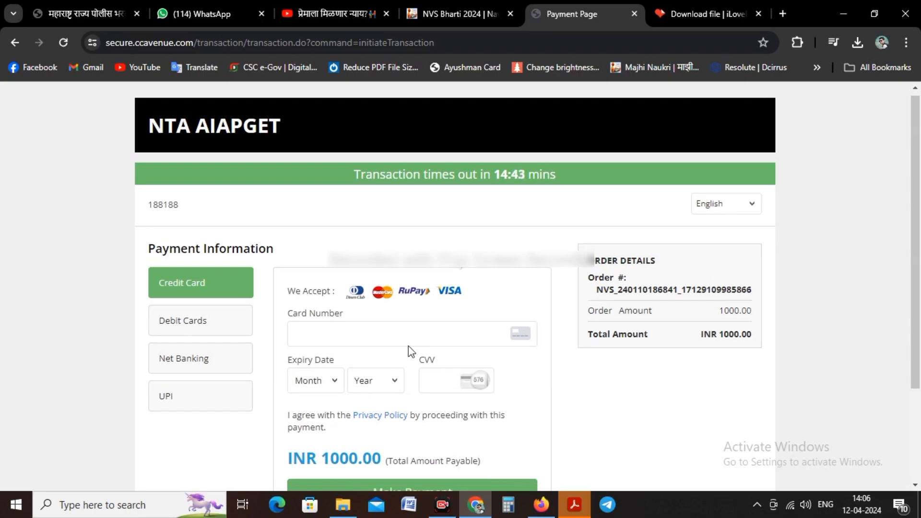
# Step: Pay INR 1000.00 by credit card and authorise it with the HDFC one-time password
pyautogui.scroll(-3, 410, 350)
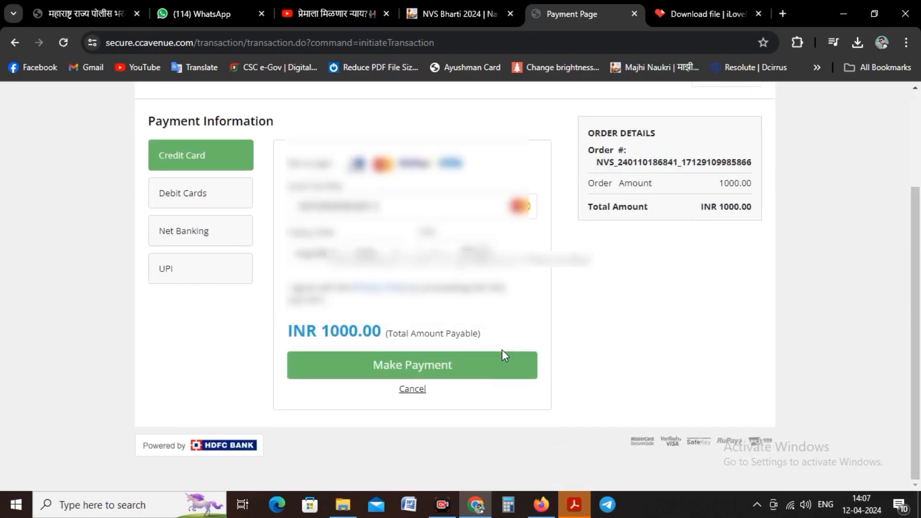
pyautogui.click(436, 370)
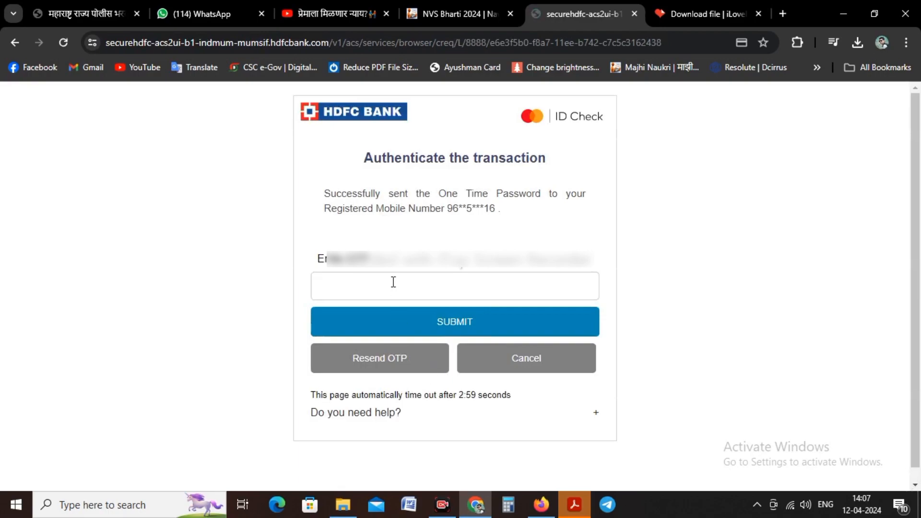
pyautogui.click(419, 283)
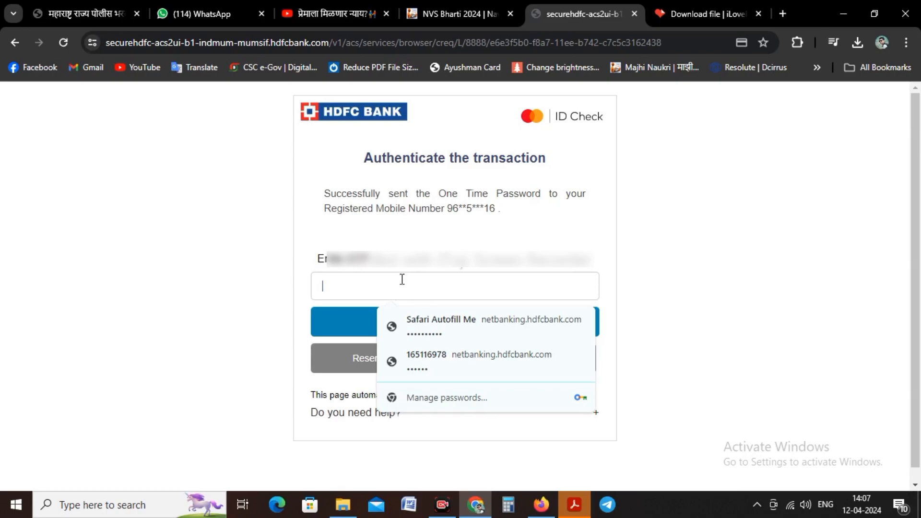
pyautogui.write('•••')
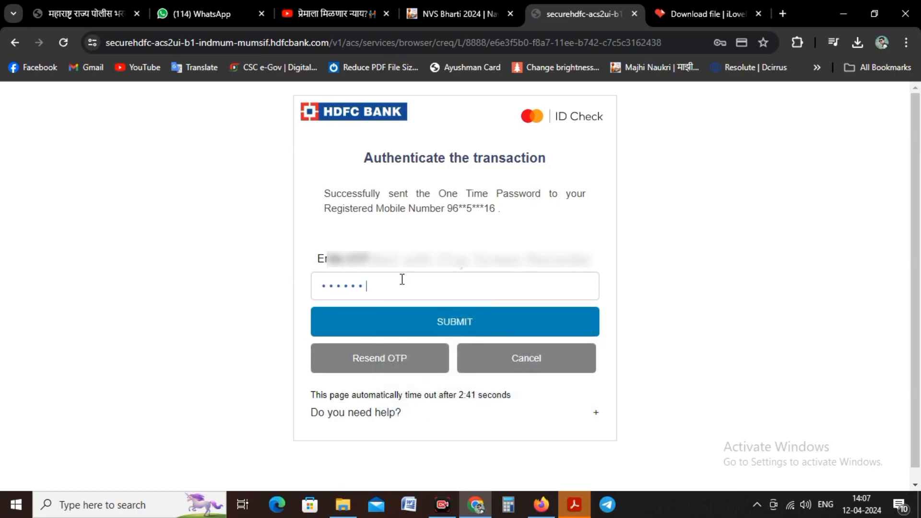
pyautogui.click(425, 334)
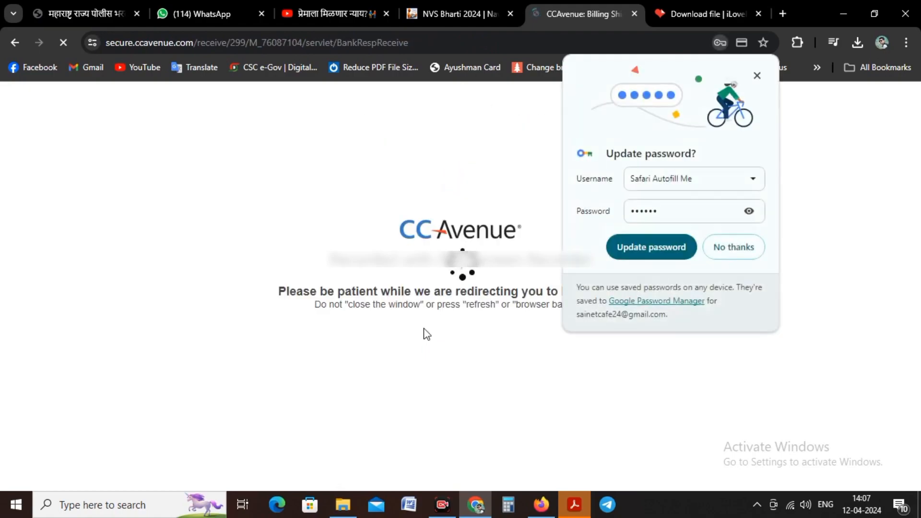
# Step: Decline Chrome's password update, acknowledge the successful ₹1000 payment, and open the receipt PDF
pyautogui.click(760, 247)
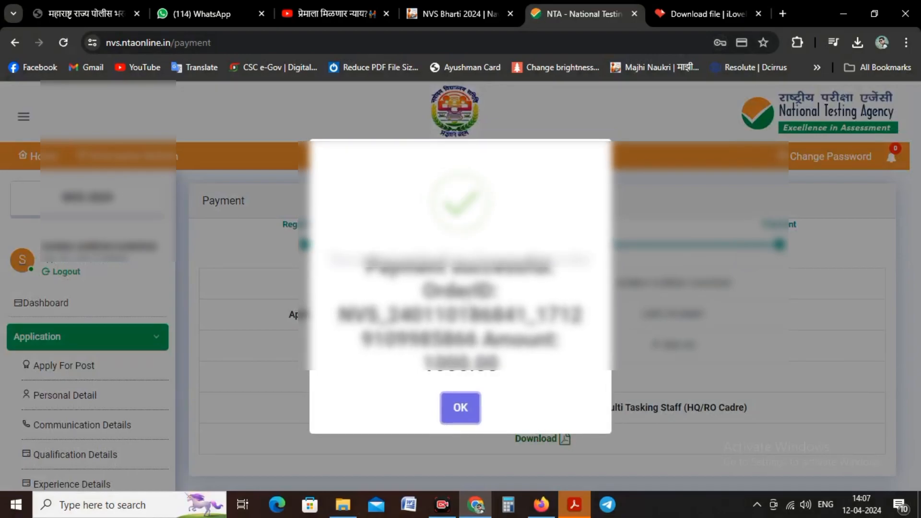
pyautogui.click(462, 408)
pyautogui.scroll(-3, 406, 323)
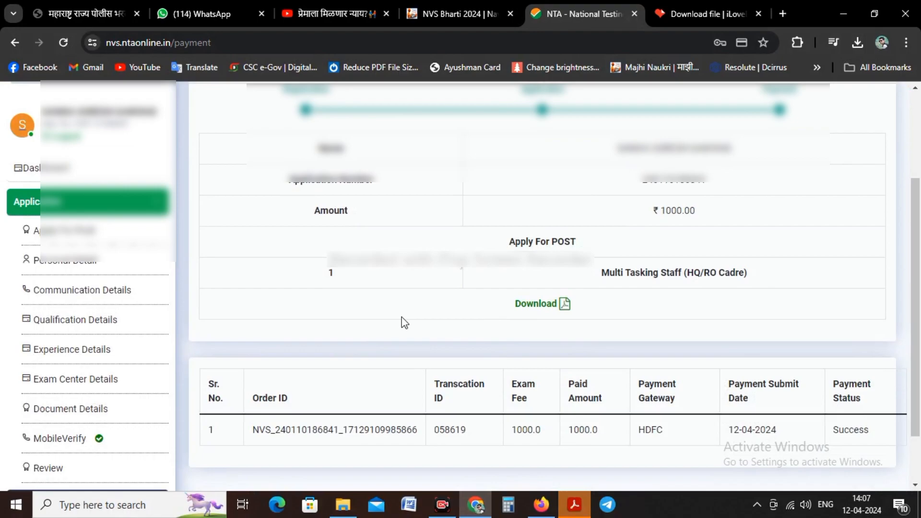
pyautogui.scroll(-2, 404, 322)
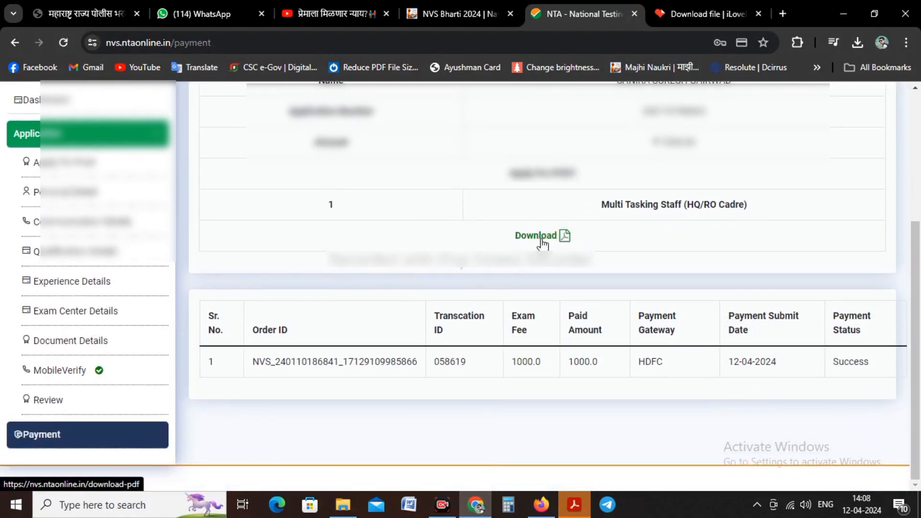
pyautogui.scroll(2, 542, 244)
pyautogui.scroll(-2, 543, 240)
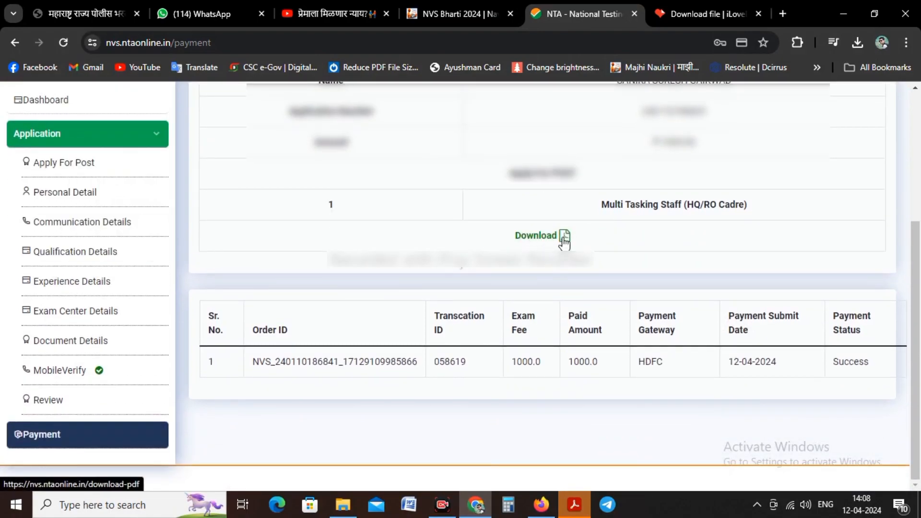
pyautogui.click(564, 236)
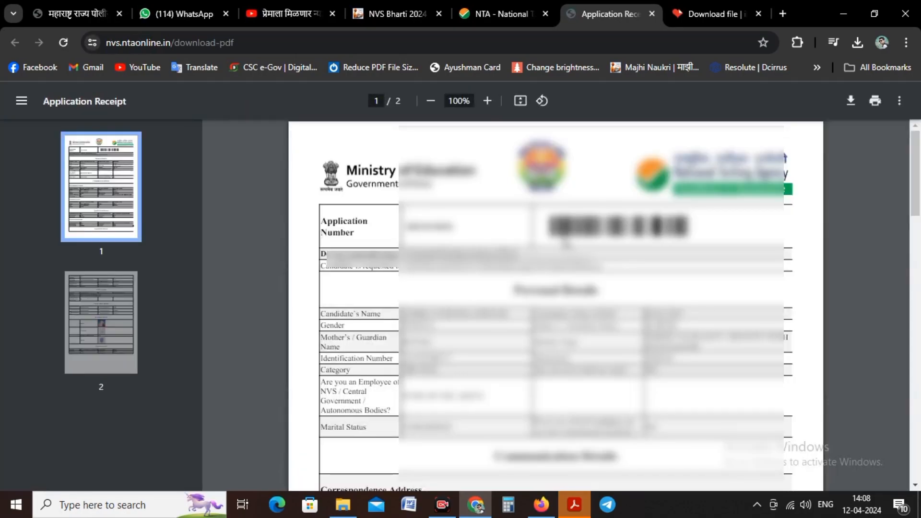
# Step: Save the application receipt to Downloads as application (12).pdf and open it in Acrobat
pyautogui.moveTo(918, 180)
pyautogui.mouseDown()
pyautogui.moveTo(919, 448)
pyautogui.moveTo(919, 182)
pyautogui.mouseUp()
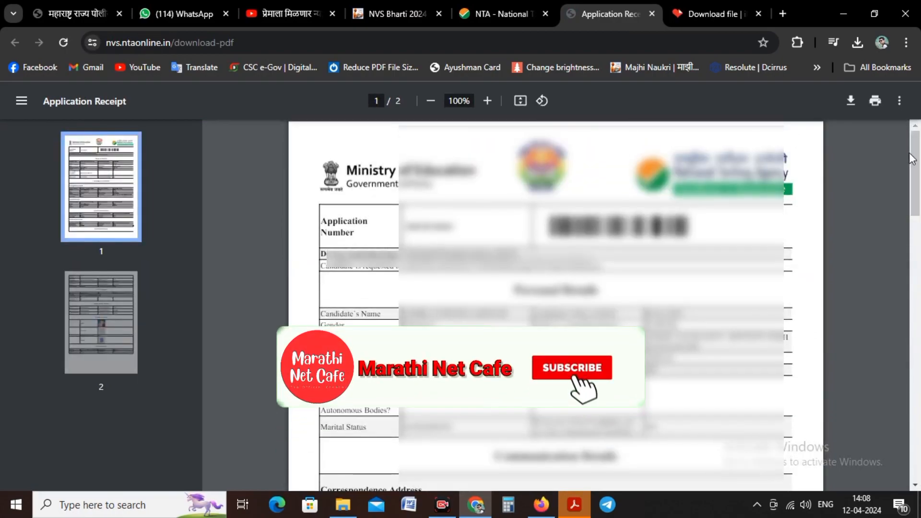
pyautogui.click(850, 103)
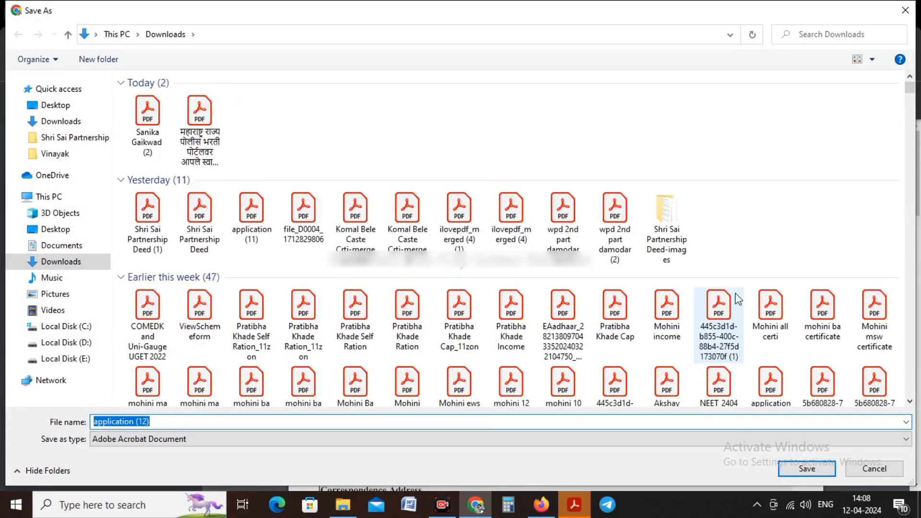
pyautogui.click(813, 465)
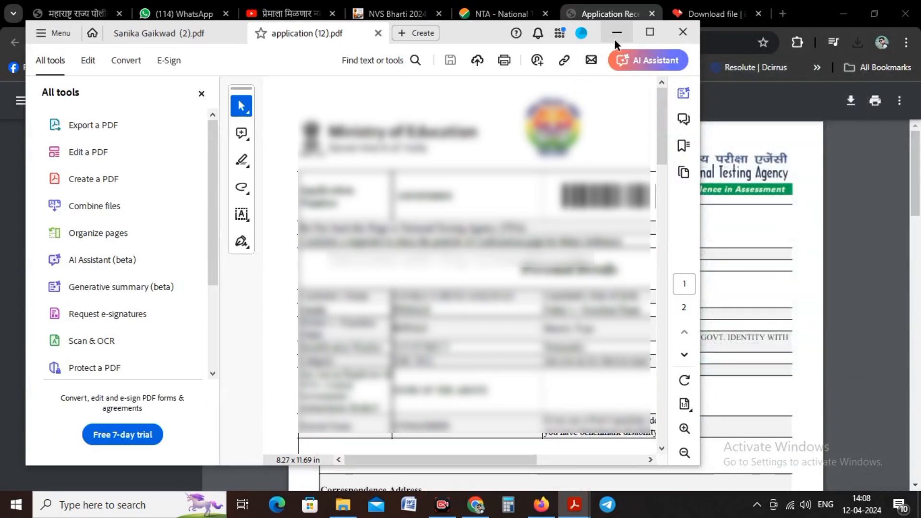
pyautogui.click(443, 505)
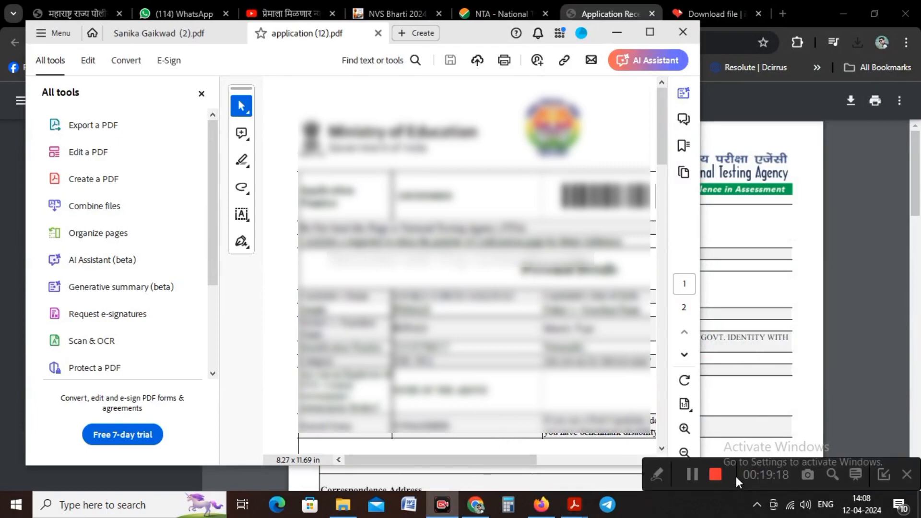